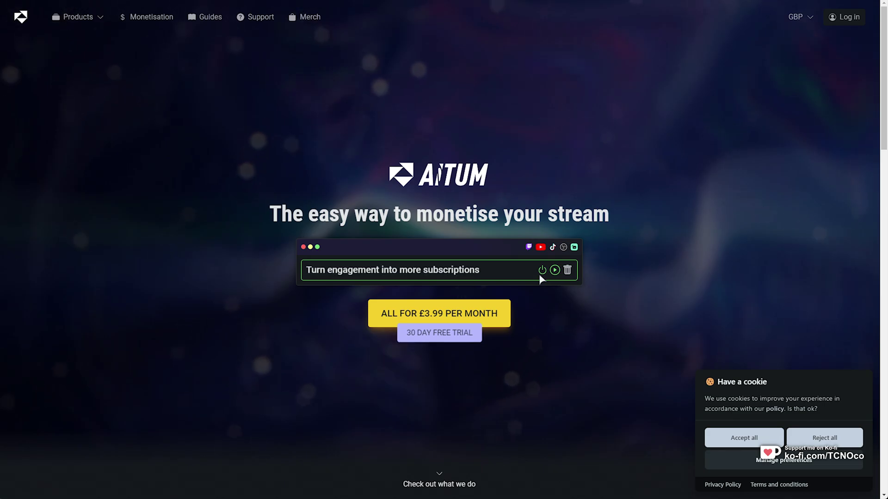
# Download the Windows installer of the Aitum Vertical Plugin for OBS from the suite section of the Aitum website.
pyautogui.scroll(-8, 539, 278)
pyautogui.scroll(-5, 540, 276)
pyautogui.scroll(2, 601, 241)
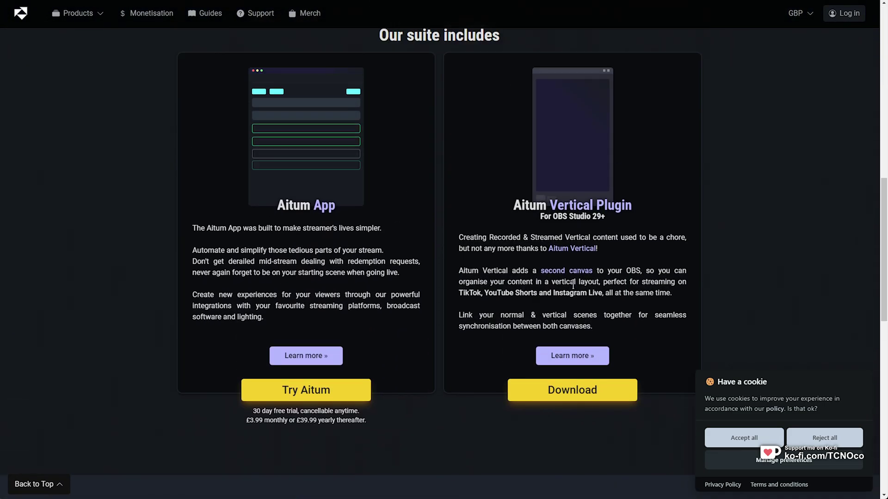
pyautogui.moveTo(631, 209); pyautogui.dragTo(512, 205)
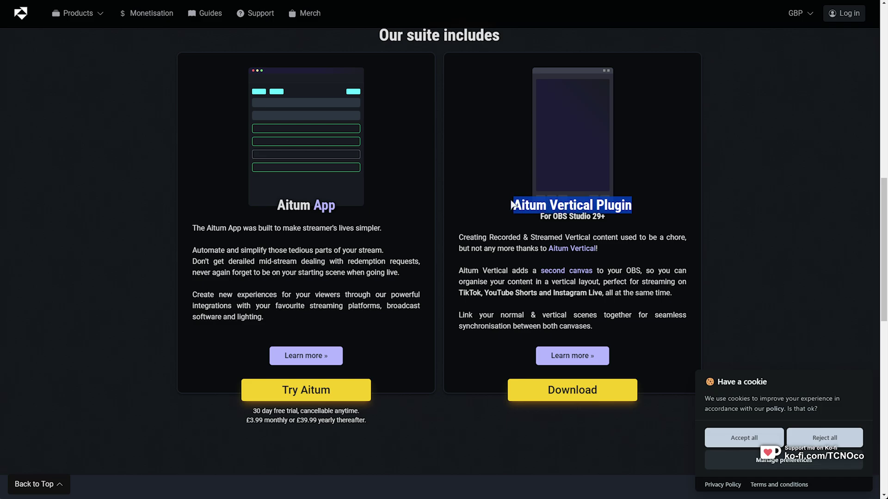
pyautogui.click(564, 401)
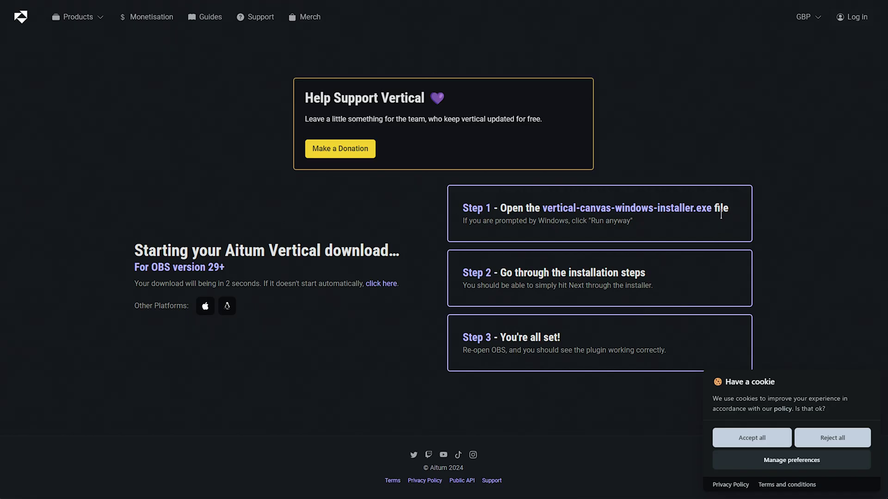
pyautogui.moveTo(720, 208); pyautogui.dragTo(522, 204)
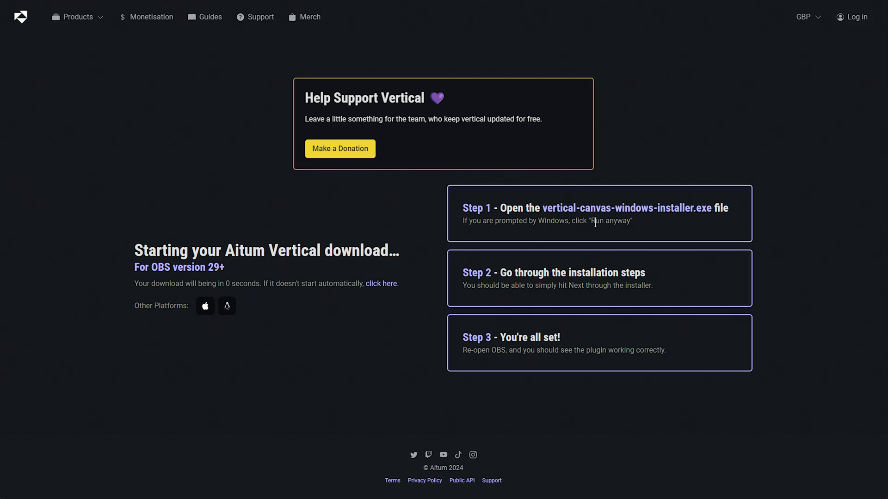
pyautogui.click(377, 287)
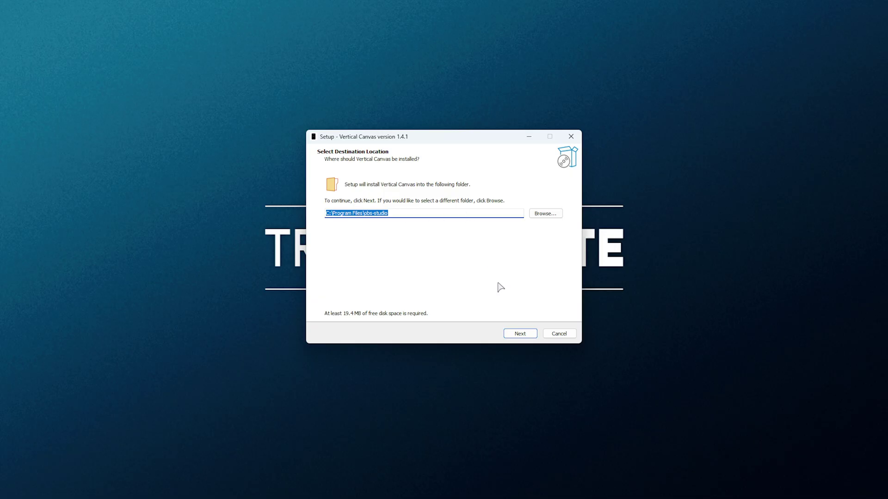
# Go through the Vertical Canvas setup, accepting the default installation folder and the Vertical Canvas Start Menu folder.
pyautogui.click(522, 335)
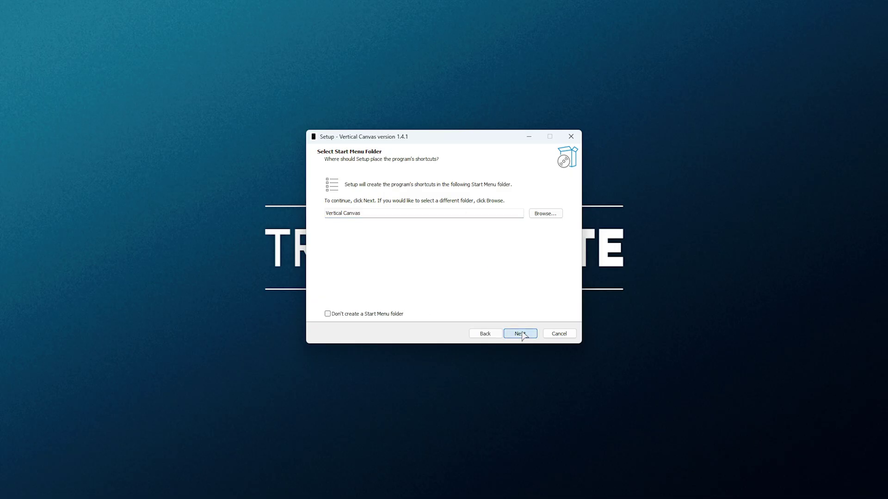
pyautogui.click(522, 335)
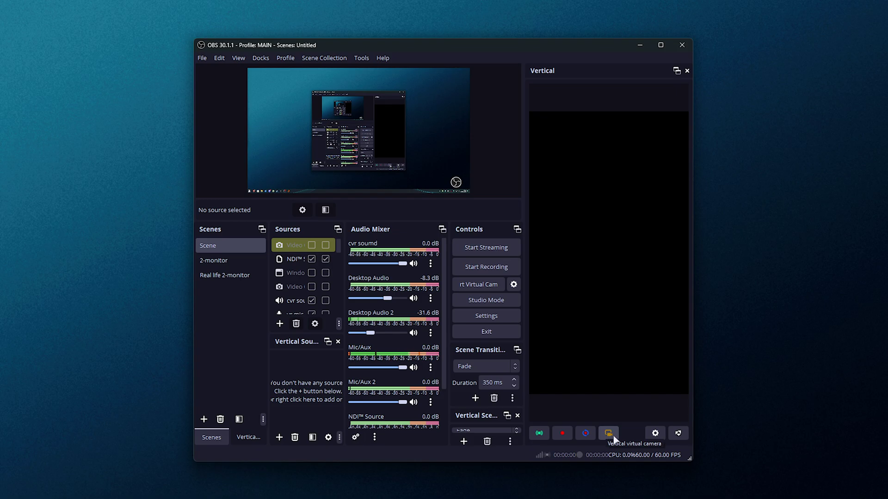
# Open the vertical canvas settings in OBS and choose the 2560x1440 resolution preset.
pyautogui.click(655, 433)
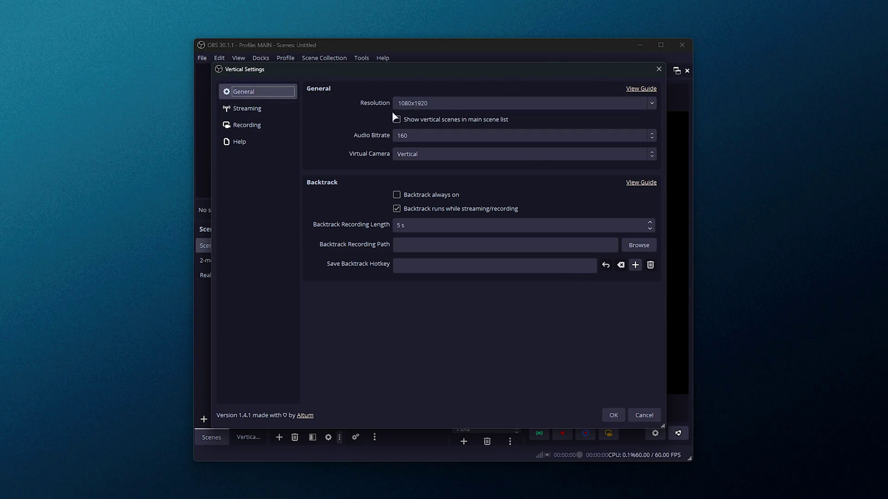
pyautogui.moveTo(409, 70); pyautogui.dragTo(776, 79)
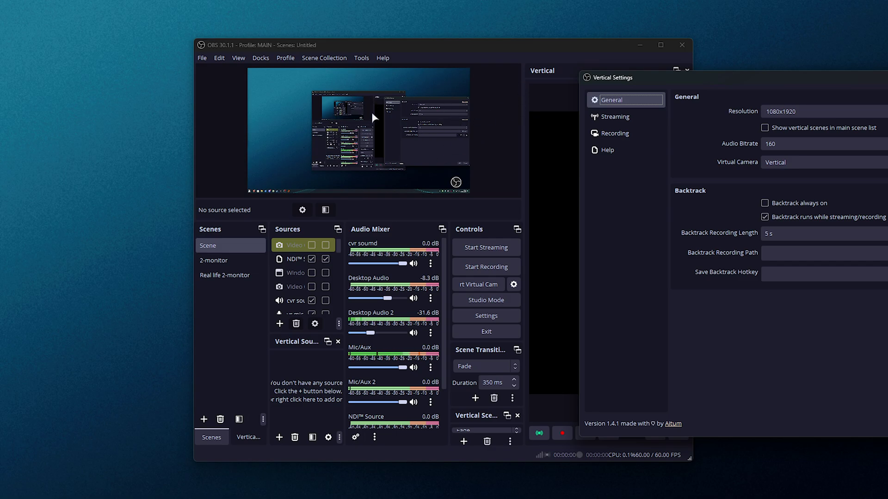
pyautogui.moveTo(653, 79); pyautogui.dragTo(285, 79)
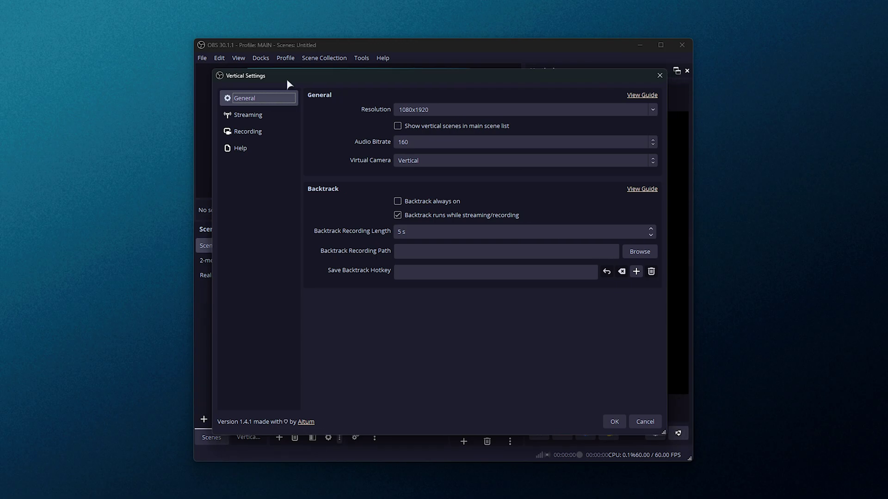
pyautogui.click(651, 110)
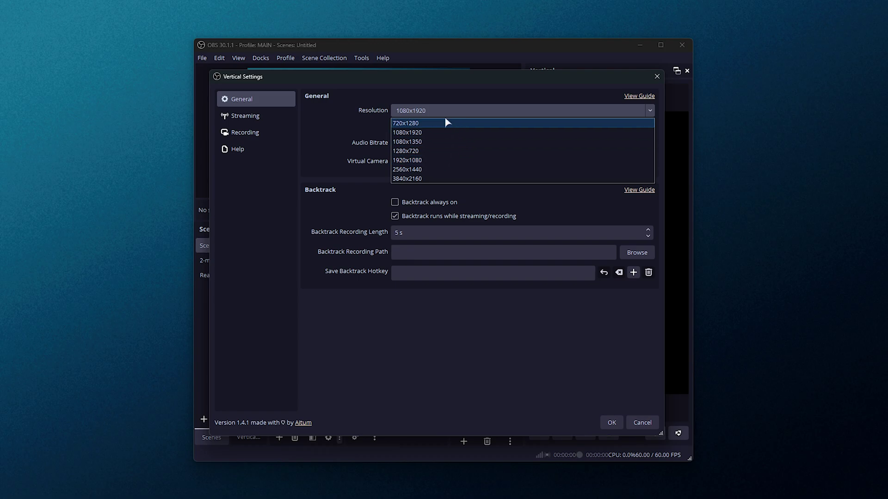
pyautogui.click(433, 170)
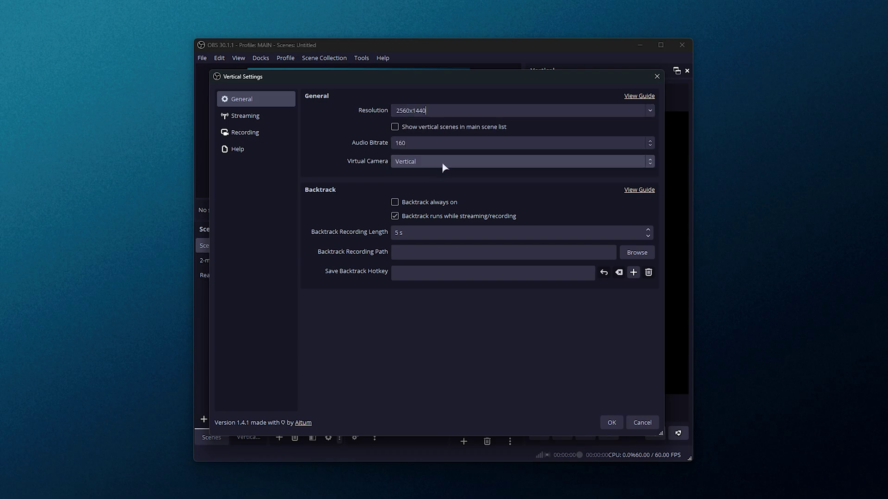
# Edit the vertical canvas resolution to the portrait value 1440x2560.
pyautogui.click(648, 110)
pyautogui.click(406, 109)
pyautogui.click(407, 109)
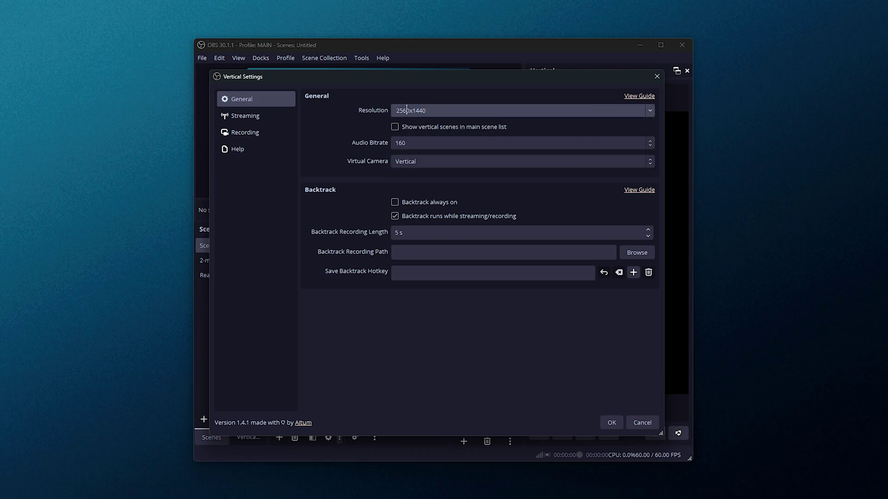
pyautogui.press('BackSpace')
pyautogui.press('BackSpace')
pyautogui.press('BackSpace')
pyautogui.press('BackSpace')
pyautogui.press('BackSpace')
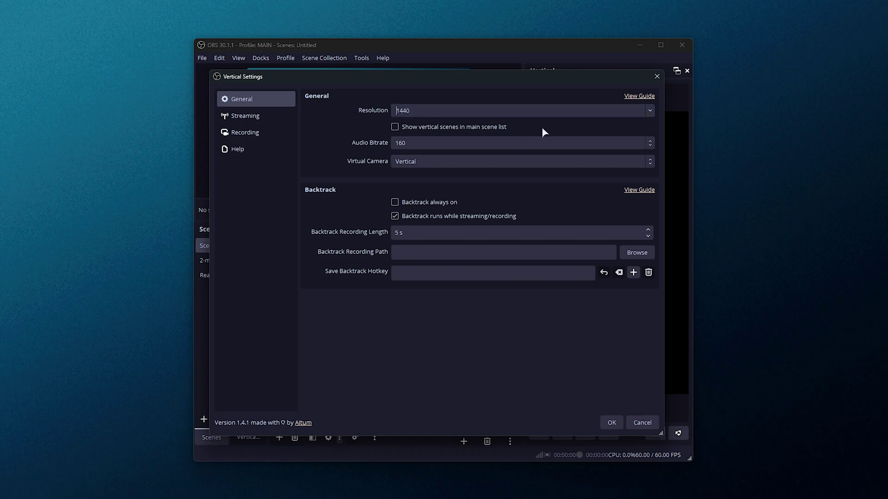
pyautogui.write('x2560')
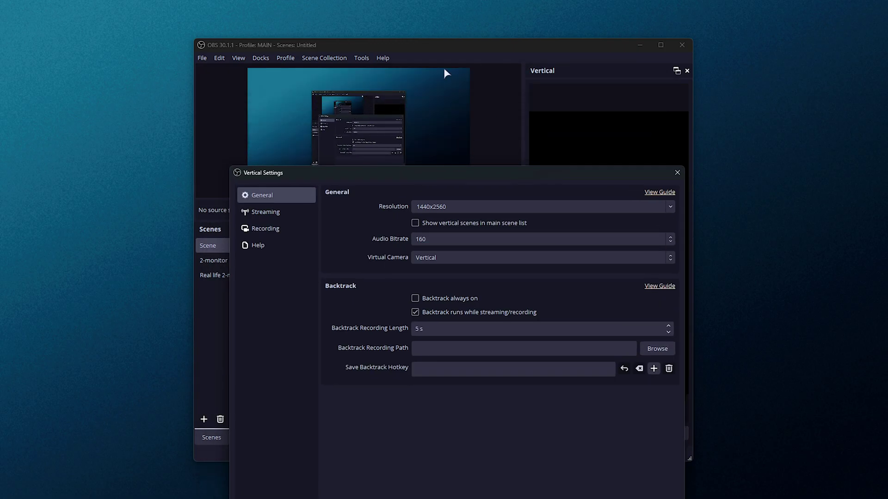
pyautogui.moveTo(466, 173); pyautogui.dragTo(451, 77)
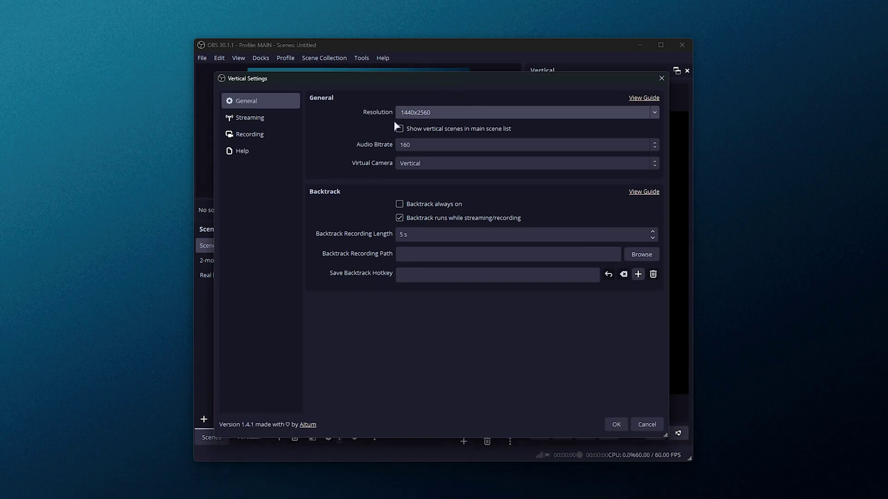
pyautogui.click(497, 107)
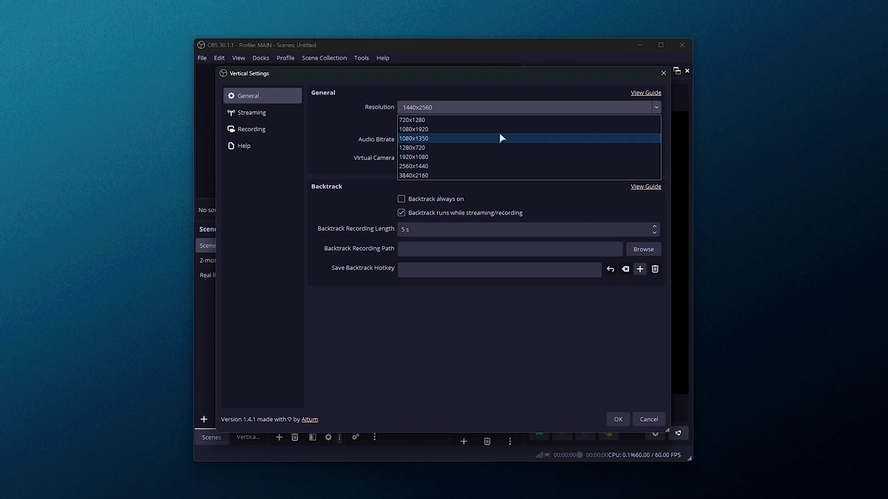
pyautogui.click(664, 113)
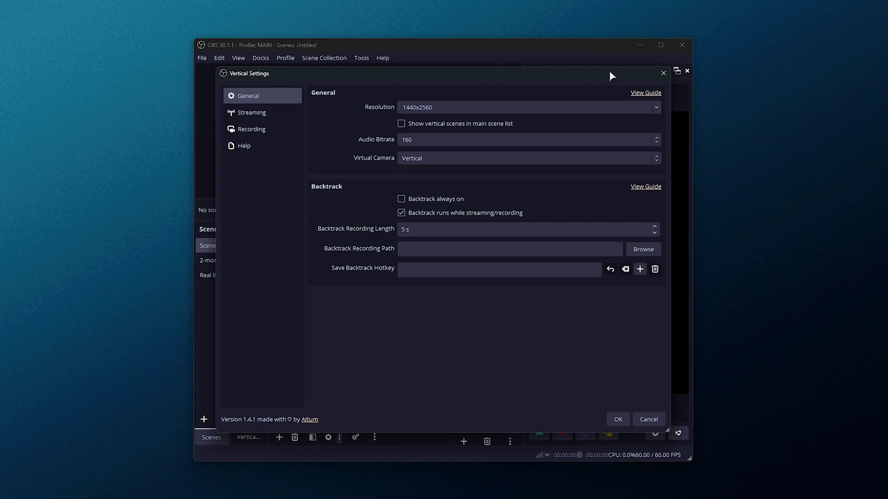
pyautogui.moveTo(612, 76)
pyautogui.mouseDown()
pyautogui.moveTo(376, 81)
pyautogui.moveTo(573, 88)
pyautogui.moveTo(611, 75)
pyautogui.mouseUp()
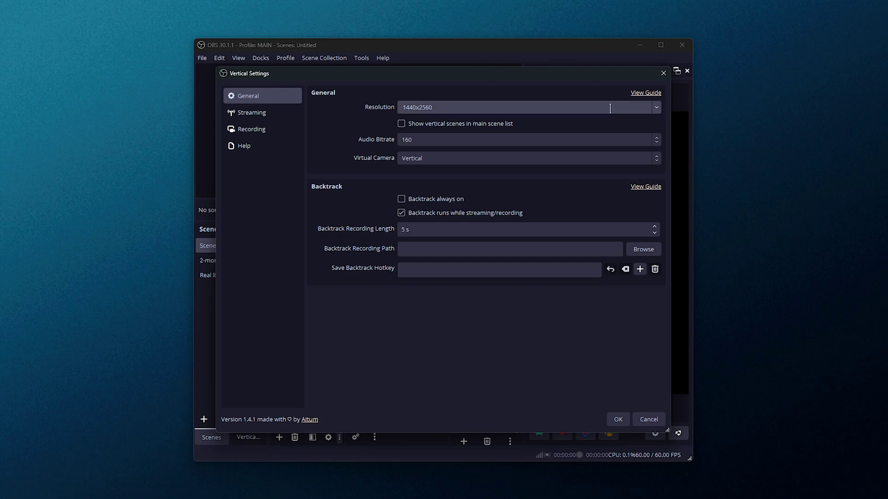
# Set the vertical canvas audio bitrate to 320, keeping the virtual camera and backtrack options as they are.
pyautogui.click(655, 140)
pyautogui.click(563, 228)
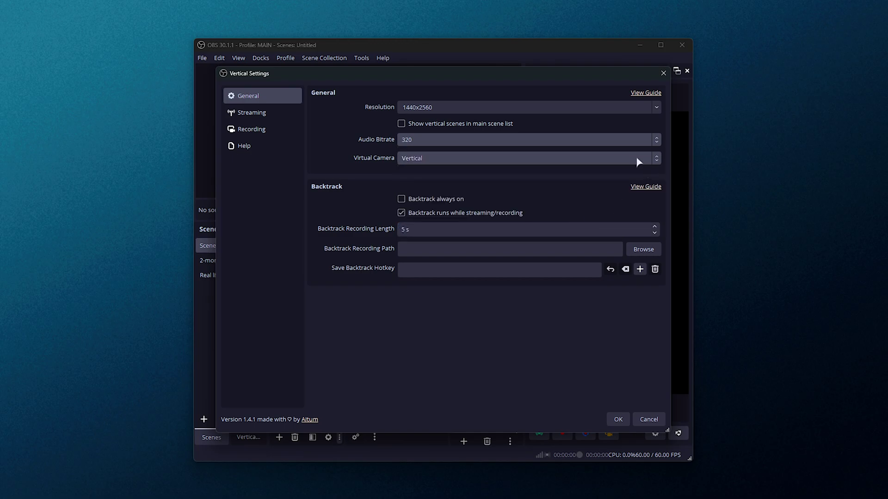
pyautogui.click(638, 160)
pyautogui.click(456, 200)
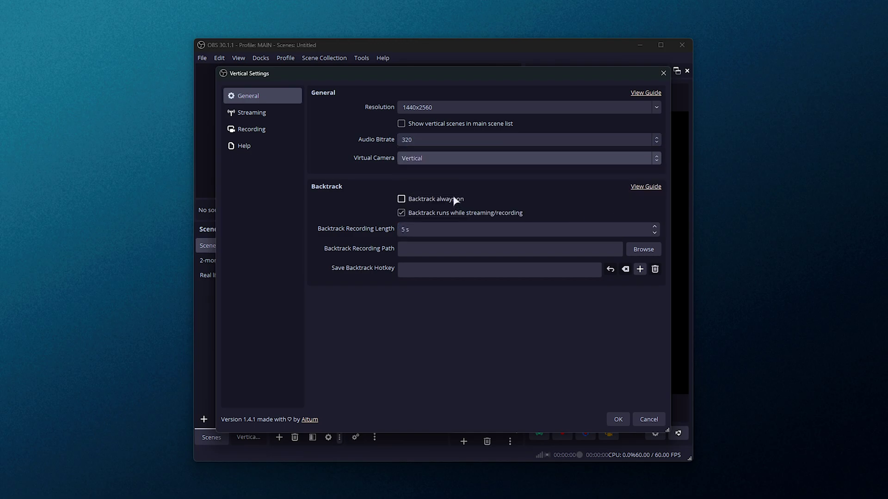
pyautogui.click(492, 228)
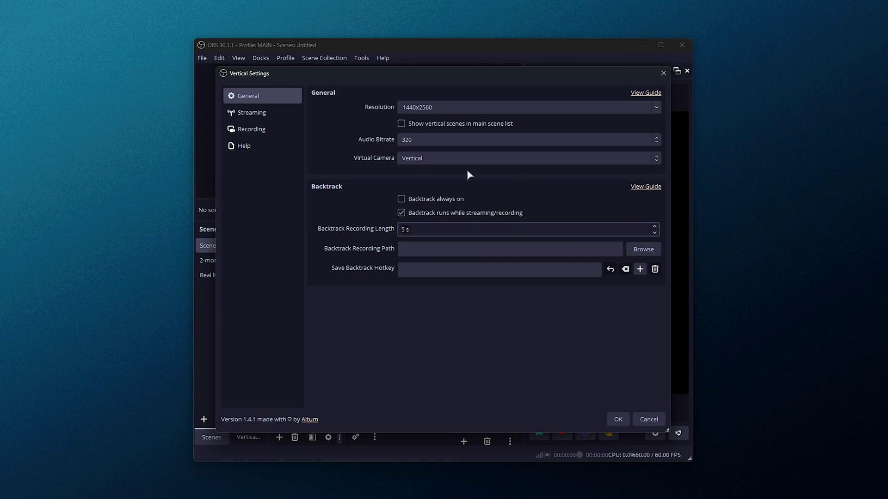
# Name the stream output Twitch in the vertical streaming settings.
pyautogui.click(282, 116)
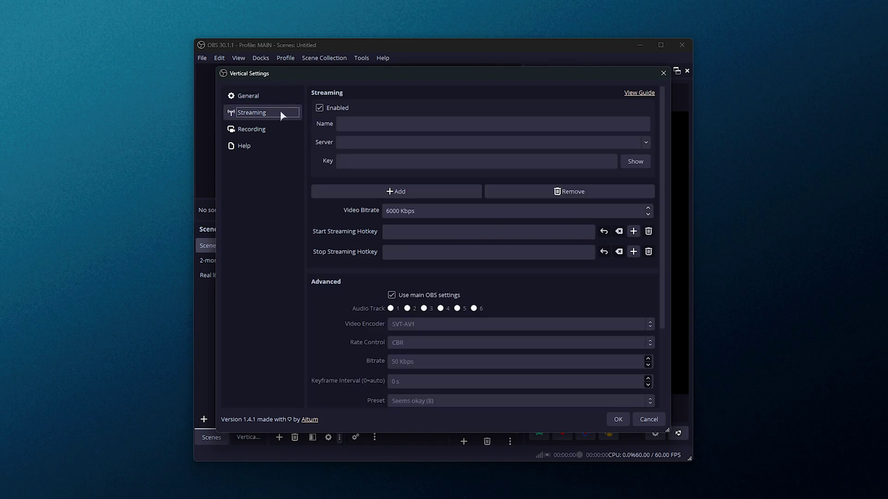
pyautogui.click(395, 123)
pyautogui.write('Twitch')
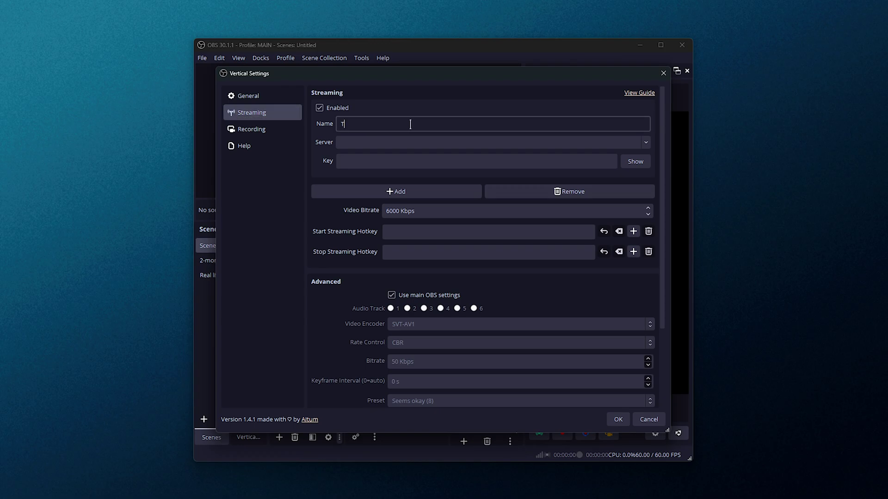
# Look through the preset servers offered for the Twitch output without choosing one.
pyautogui.click(416, 142)
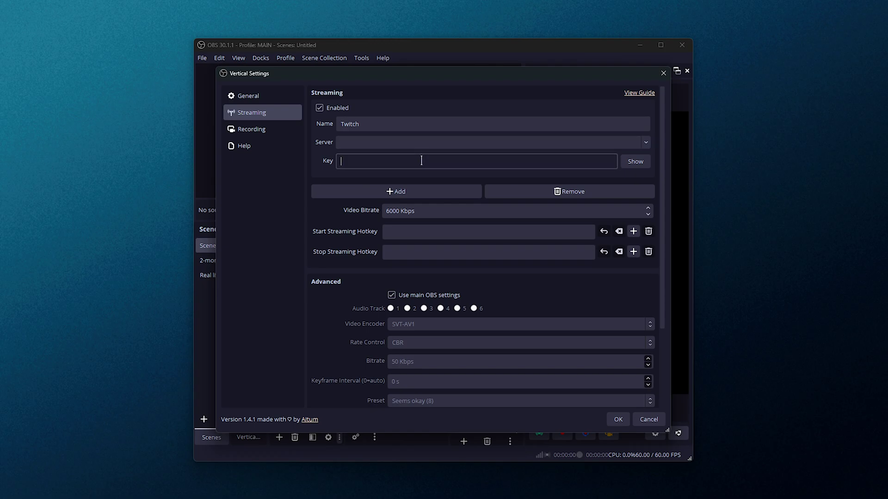
pyautogui.click(646, 143)
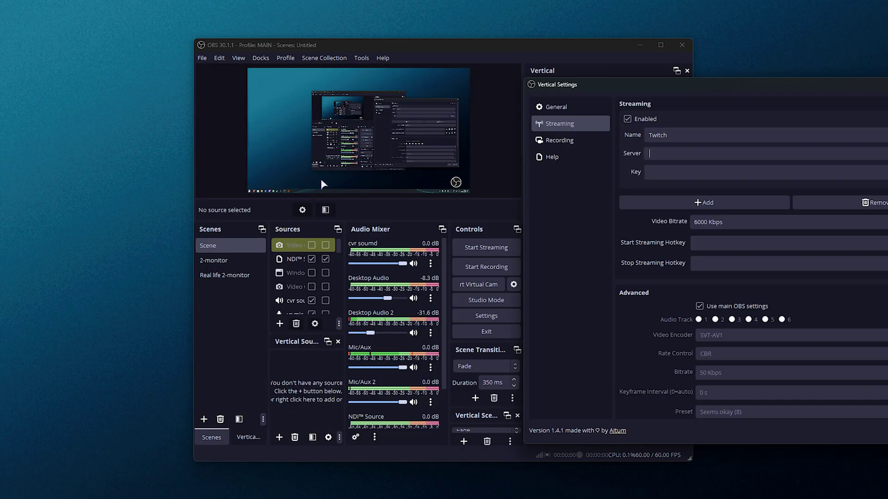
pyautogui.moveTo(614, 83); pyautogui.dragTo(306, 74)
pyautogui.click(647, 144)
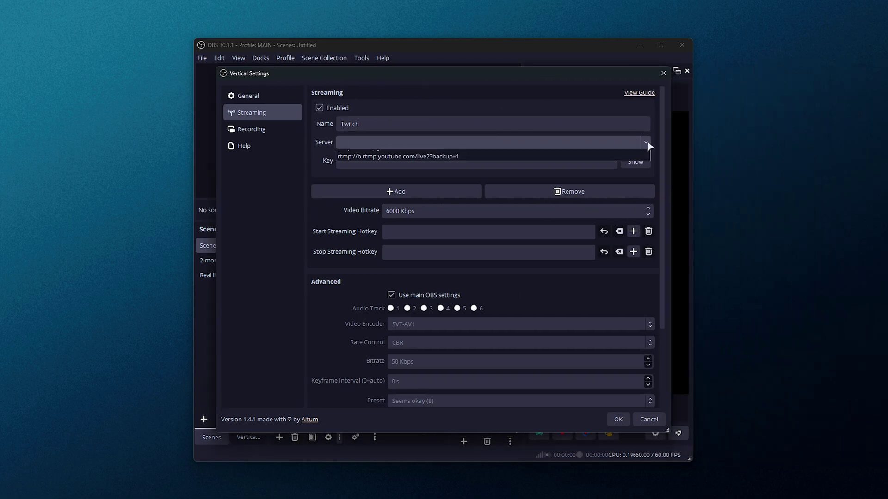
pyautogui.click(650, 143)
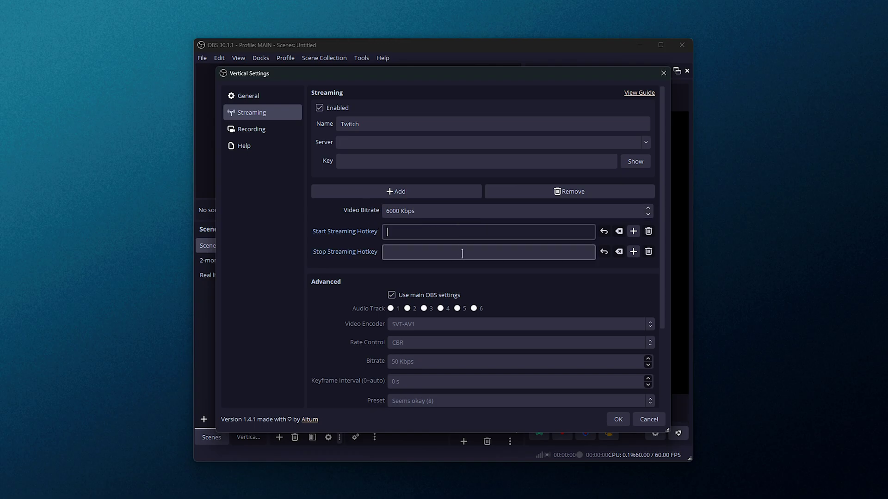
# Turn off the use of main OBS settings for vertical streaming, examine the video encoder options, and turn it back on.
pyautogui.scroll(-3, 368, 278)
pyautogui.scroll(-1, 351, 297)
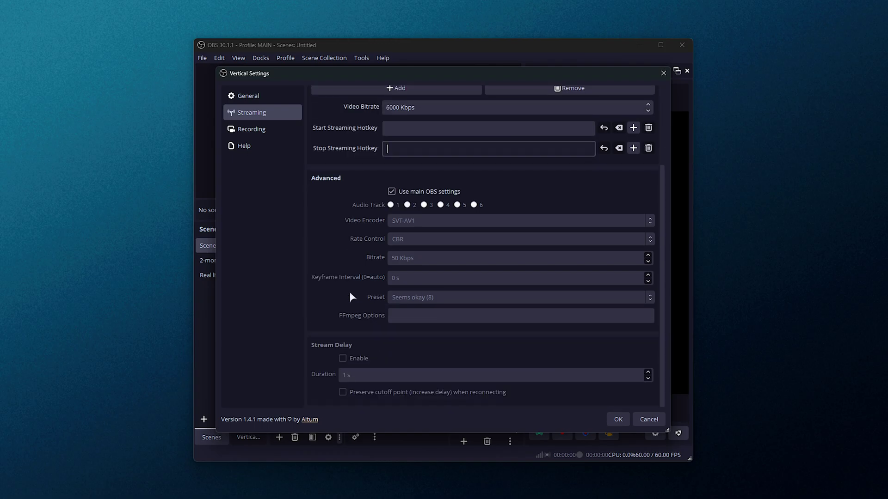
pyautogui.click(428, 194)
pyautogui.click(441, 222)
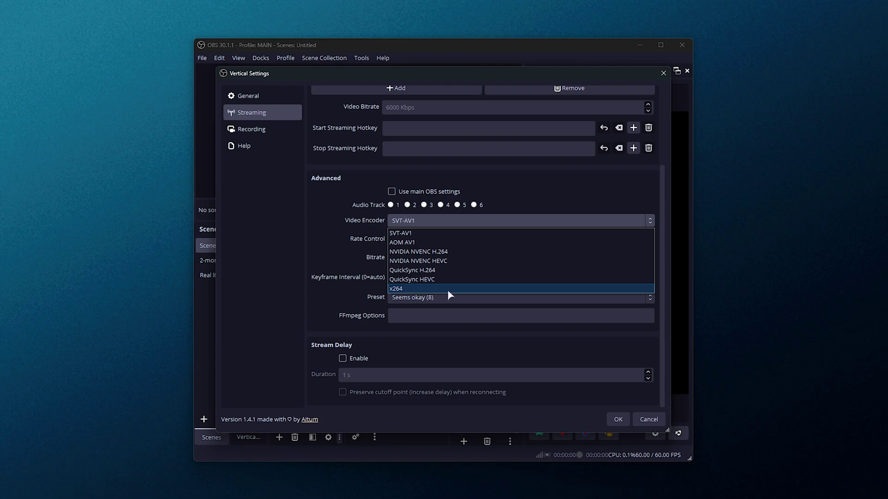
pyautogui.click(527, 224)
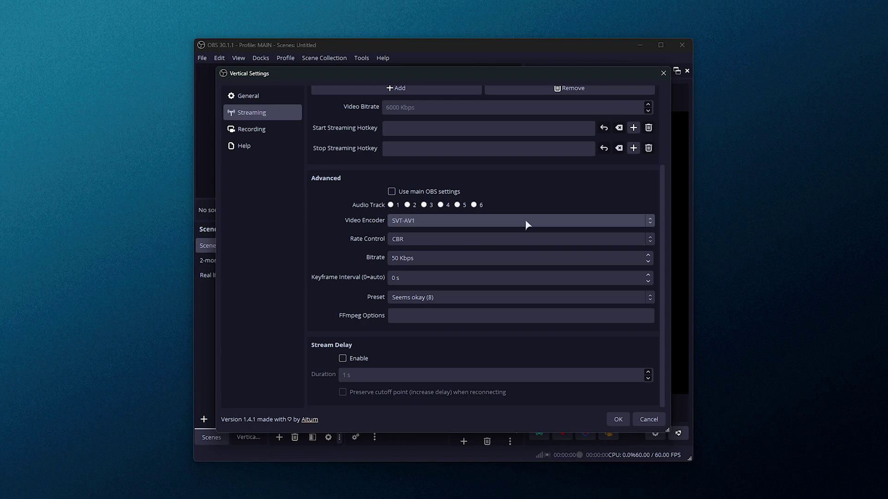
pyautogui.click(527, 224)
pyautogui.click(358, 239)
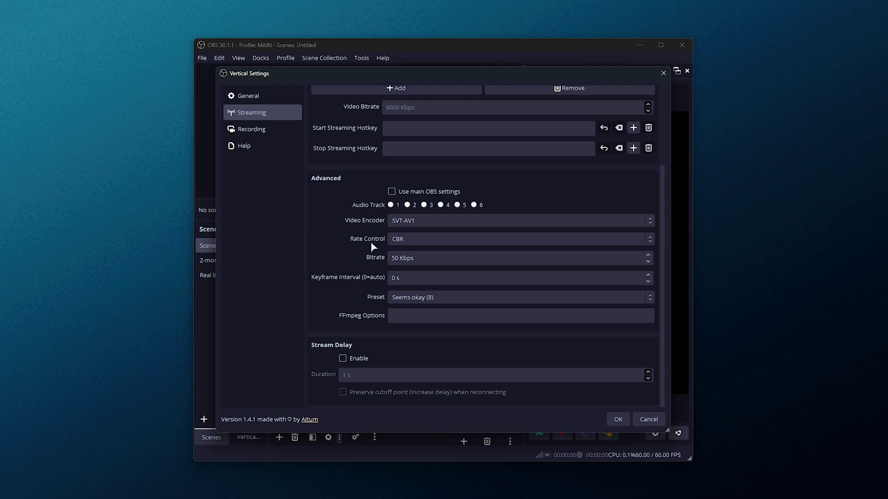
pyautogui.click(440, 222)
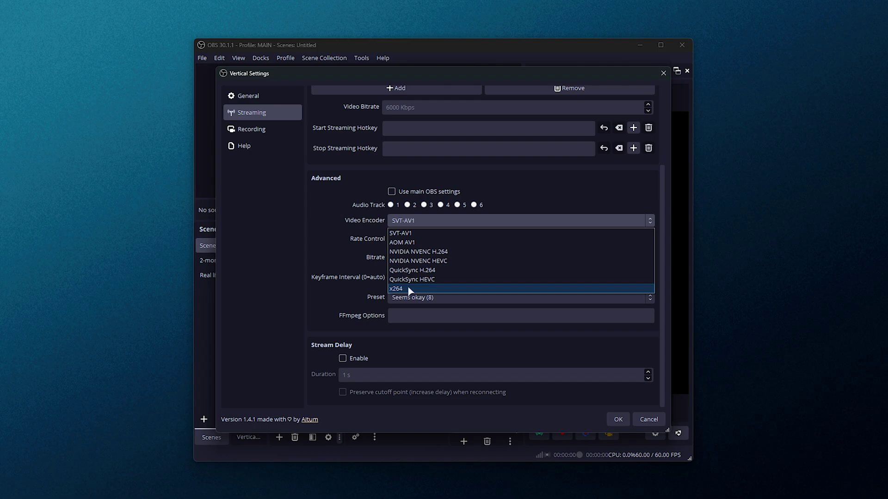
pyautogui.click(502, 230)
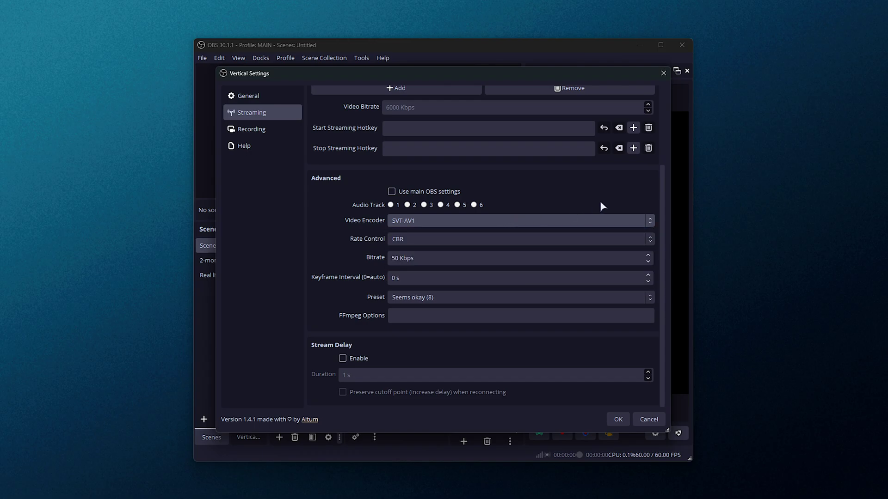
pyautogui.click(396, 193)
pyautogui.click(396, 193)
pyautogui.click(396, 192)
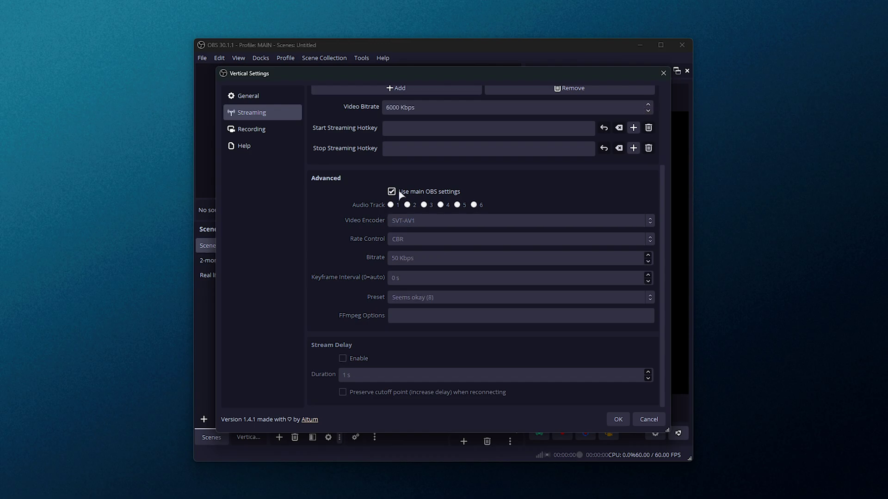
# Turn off main OBS settings for vertical streaming to review its bitrate and keyframe options, and turn them back on.
pyautogui.scroll(3, 339, 236)
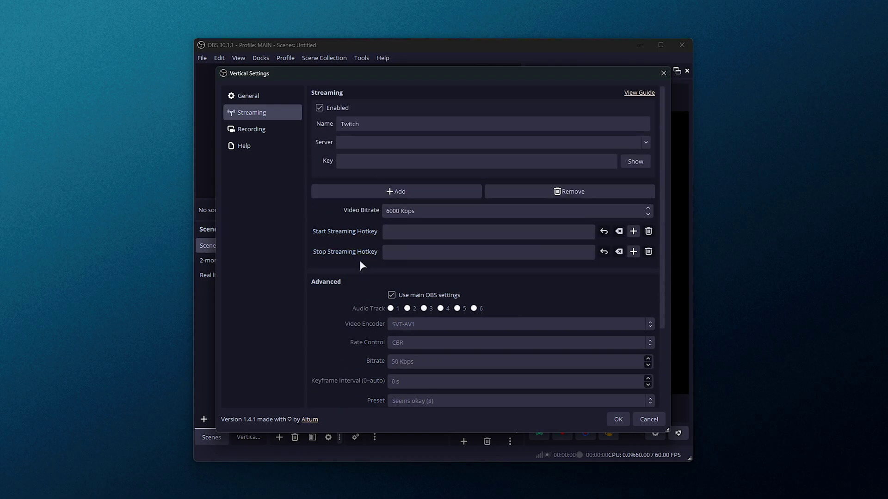
pyautogui.scroll(-2, 352, 277)
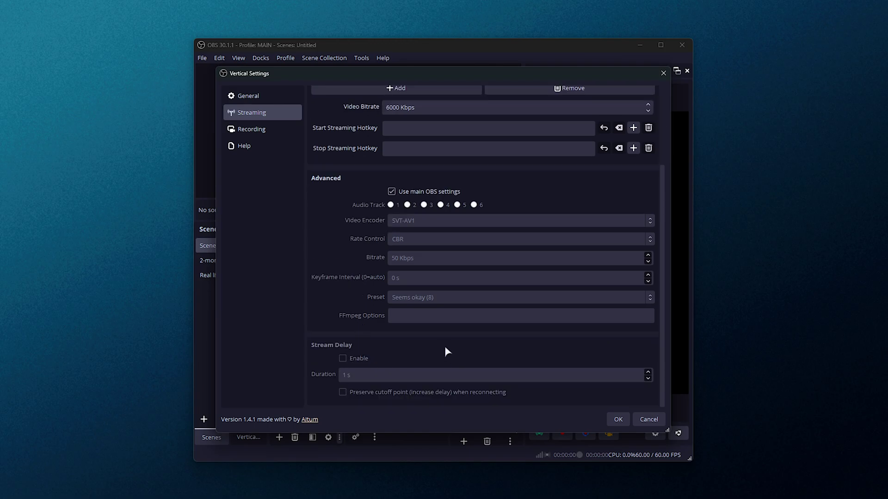
pyautogui.click(407, 193)
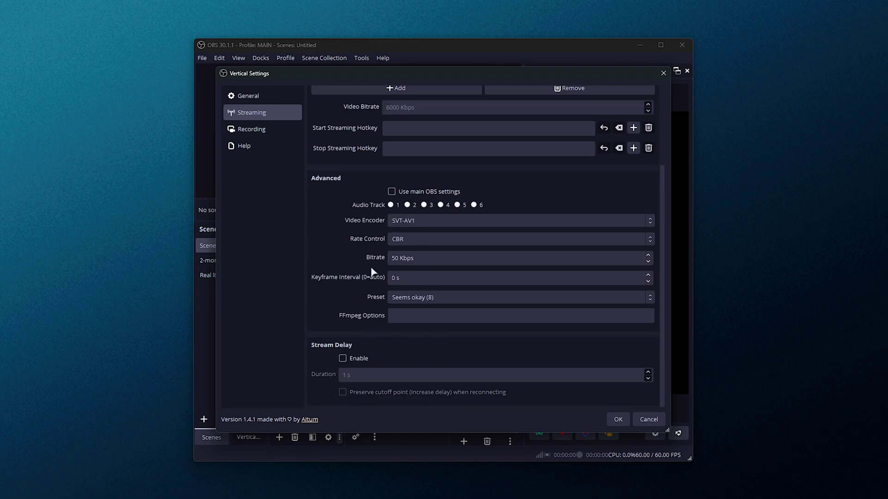
pyautogui.click(392, 191)
# Set the vertical recording path to the Desktop folder and the recording video bitrate to 60000 Kbps.
pyautogui.click(283, 128)
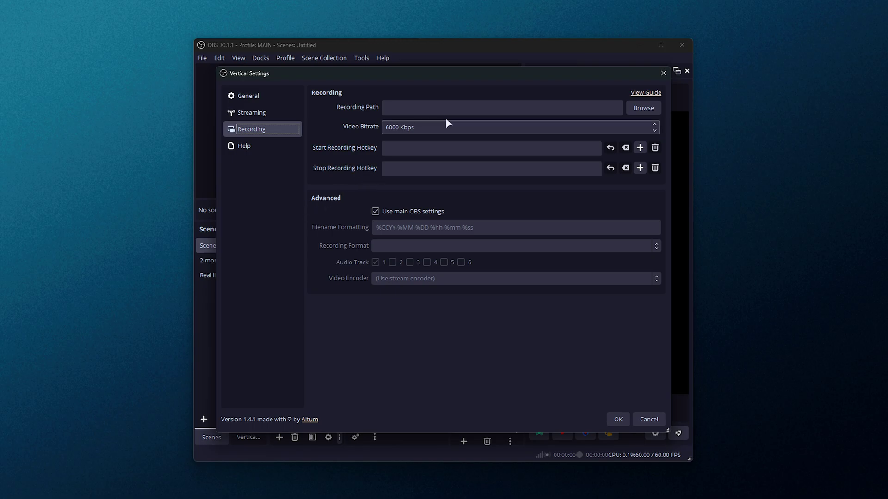
pyautogui.click(613, 108)
pyautogui.click(643, 108)
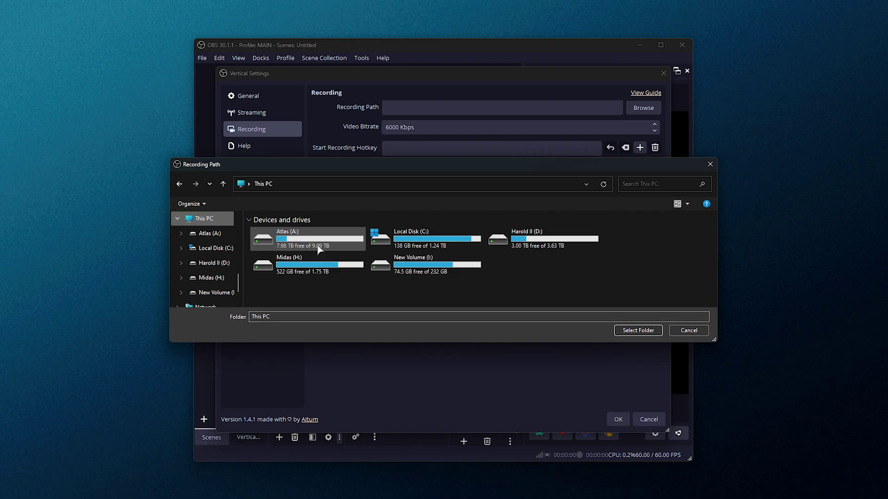
pyautogui.scroll(3, 213, 245)
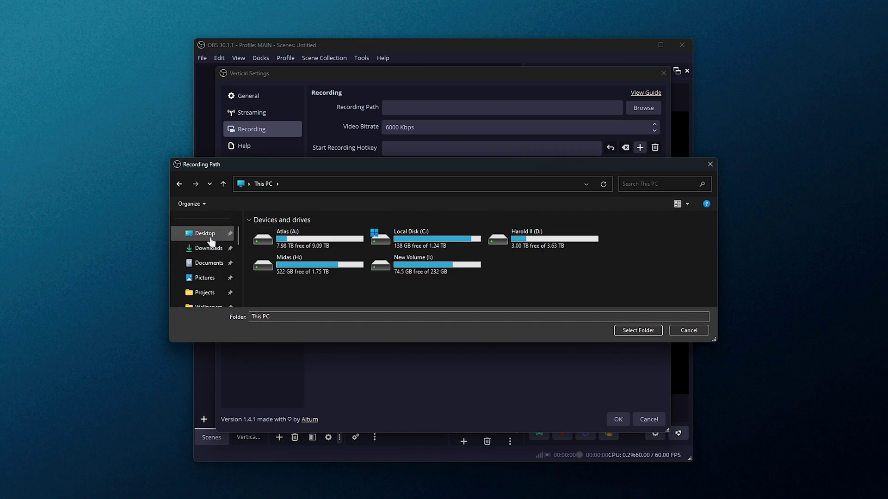
pyautogui.click(205, 234)
pyautogui.press('Return')
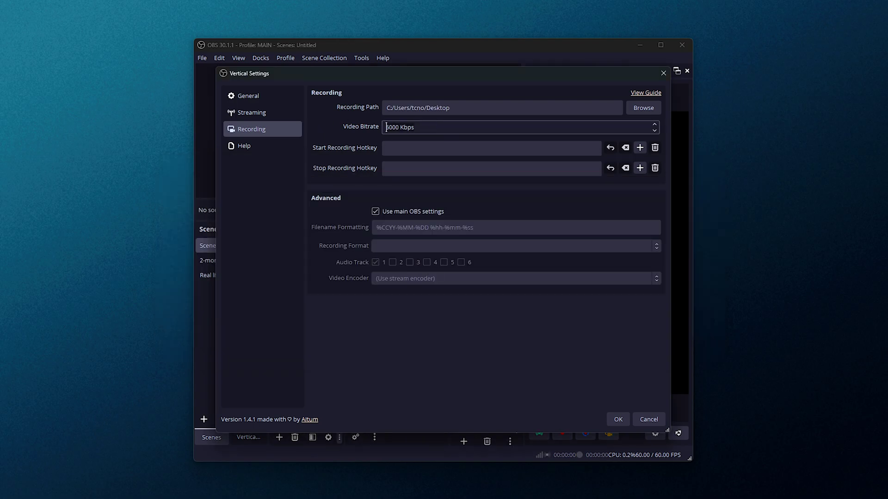
pyautogui.write('0')
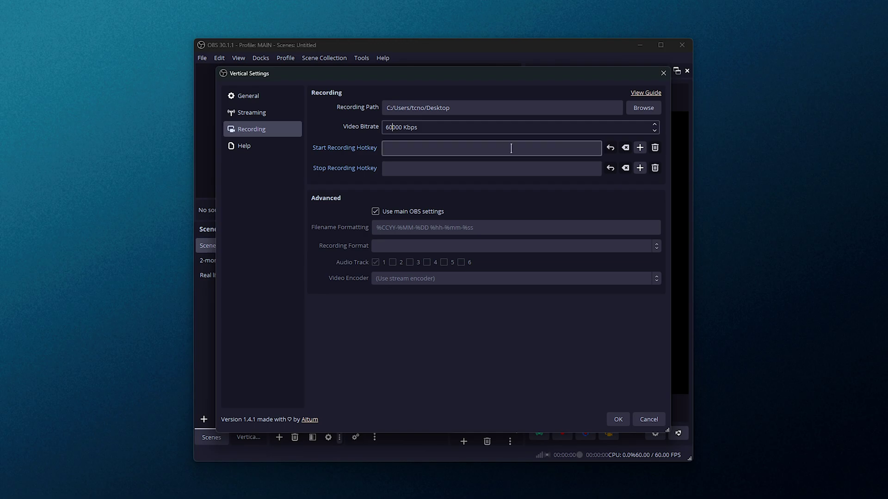
pyautogui.click(453, 169)
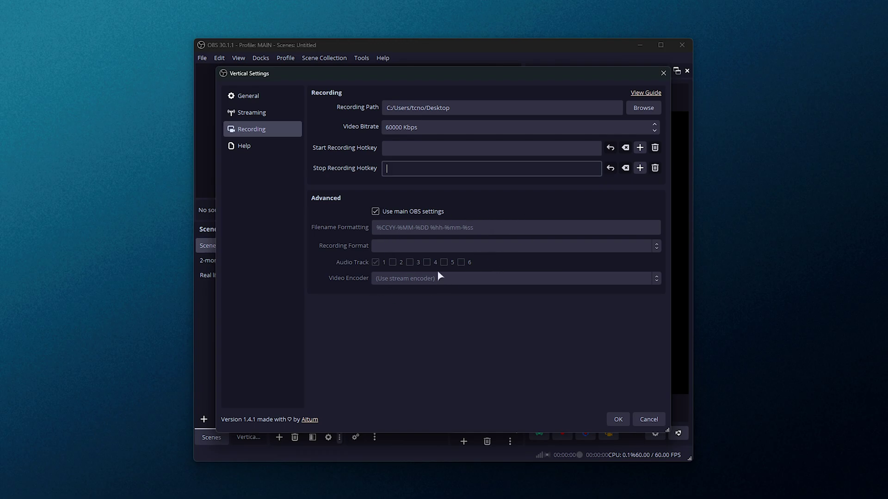
pyautogui.click(252, 113)
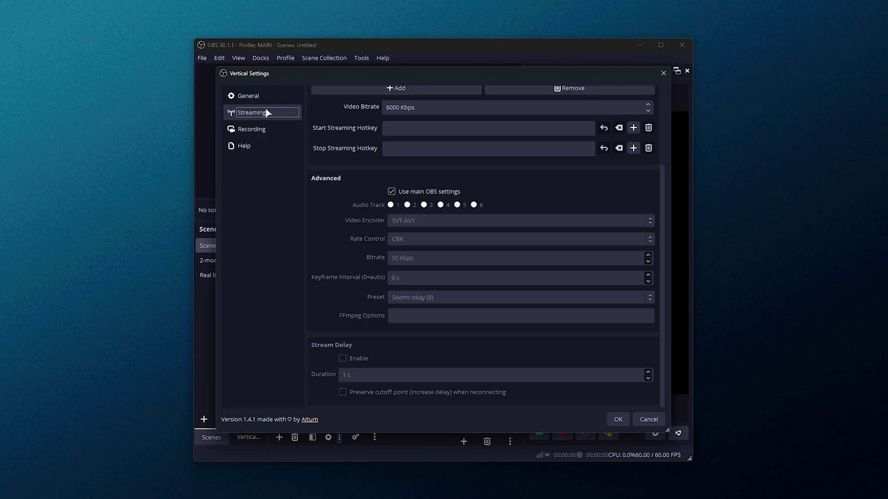
pyautogui.scroll(3, 343, 176)
pyautogui.scroll(-1, 370, 249)
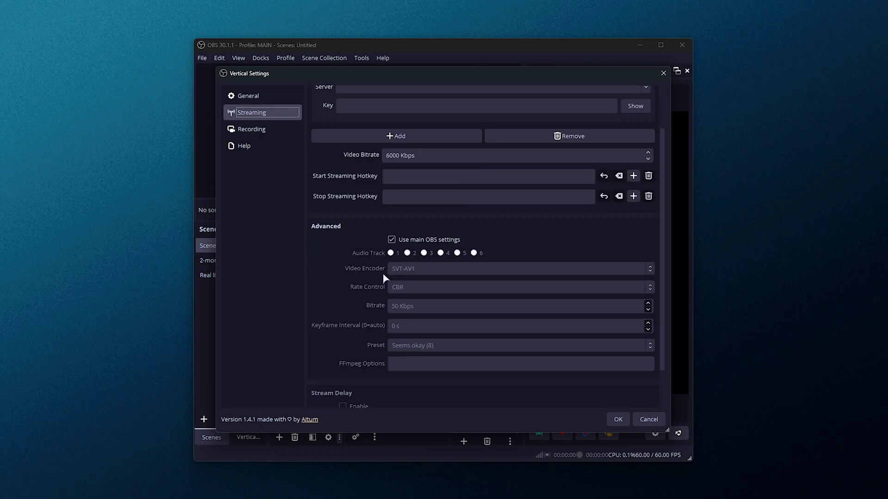
# Turn off main OBS settings for vertical recording and encode with NVIDIA NVENC H.264 at a bitrate of 50000 Kbps.
pyautogui.press('Down')
pyautogui.click(417, 212)
pyautogui.click(426, 279)
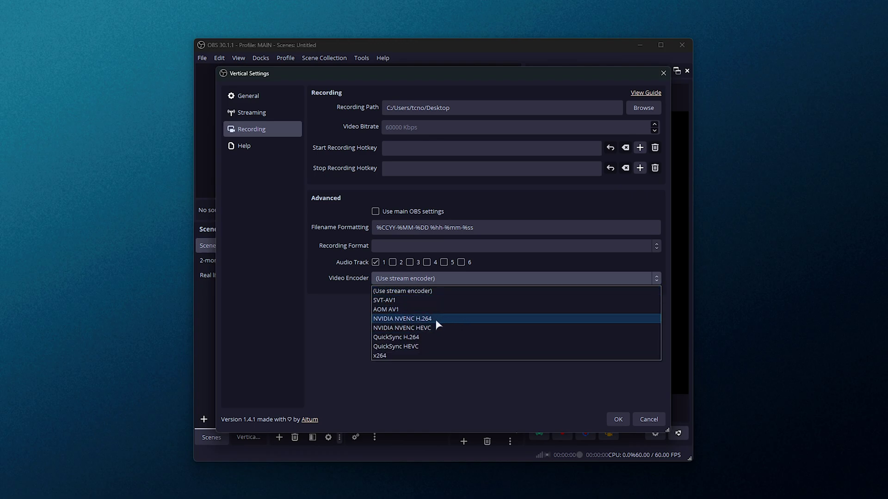
pyautogui.click(435, 319)
pyautogui.scroll(-1, 370, 303)
pyautogui.doubleClick(398, 264)
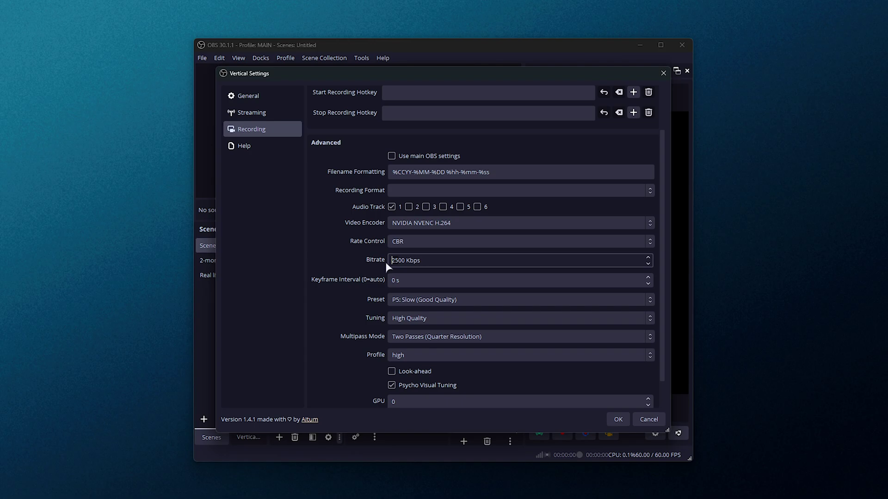
pyautogui.write('50000')
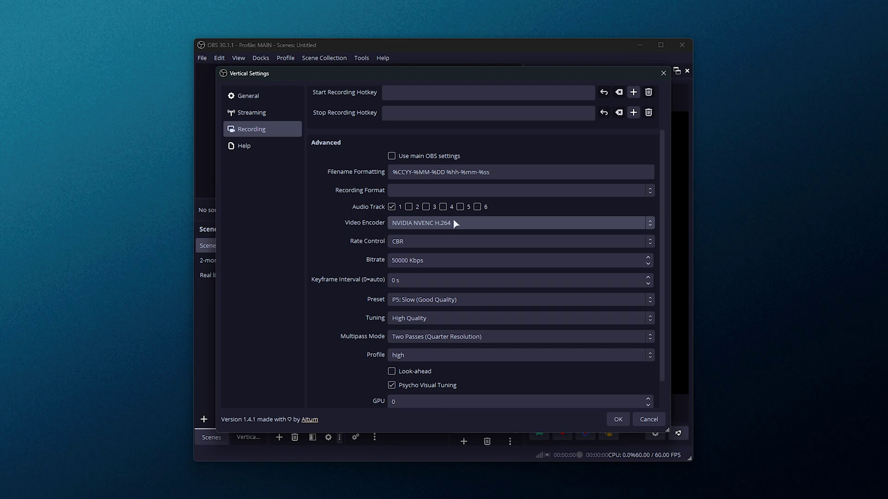
# Review the remaining vertical recording encoder options and save the vertical settings.
pyautogui.scroll(-1, 360, 227)
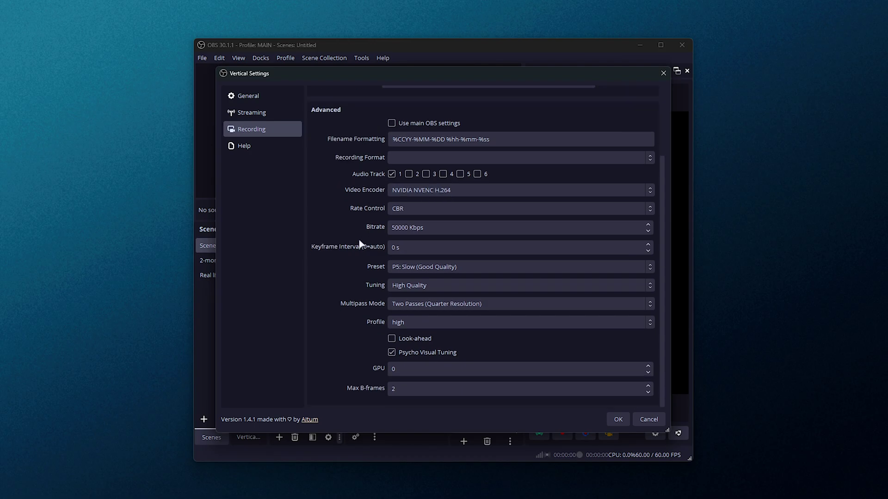
pyautogui.click(283, 142)
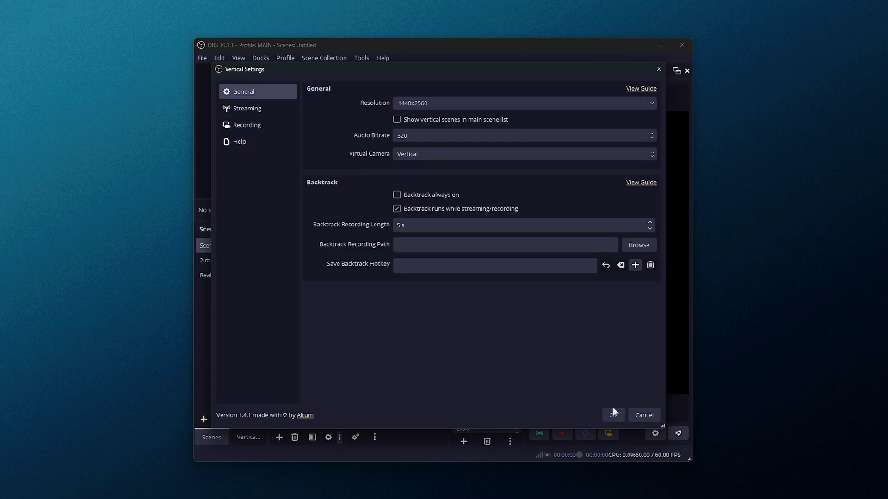
pyautogui.click(611, 414)
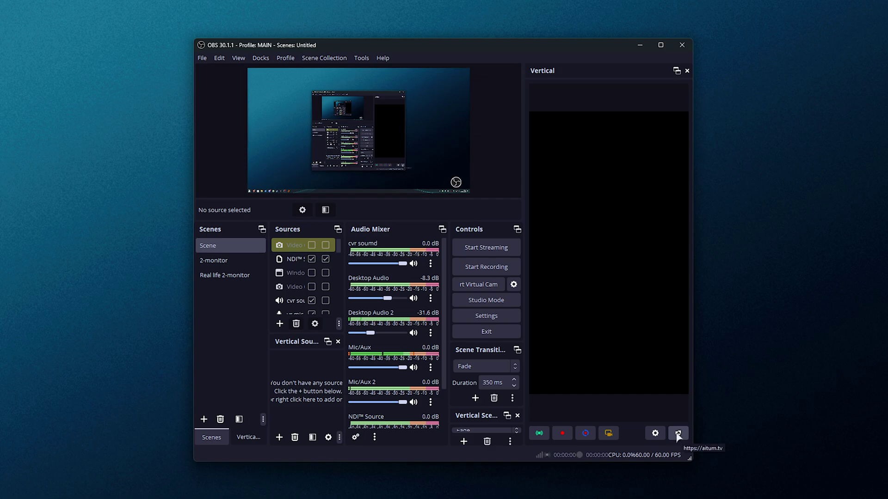
# Open the Aitum website link and look through the context options of the vertical preview without choosing one.
pyautogui.click(678, 435)
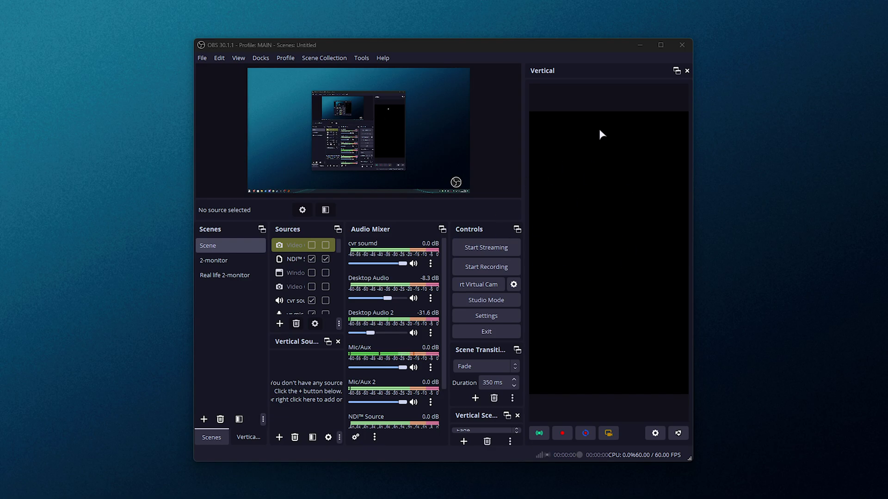
pyautogui.rightClick(620, 169)
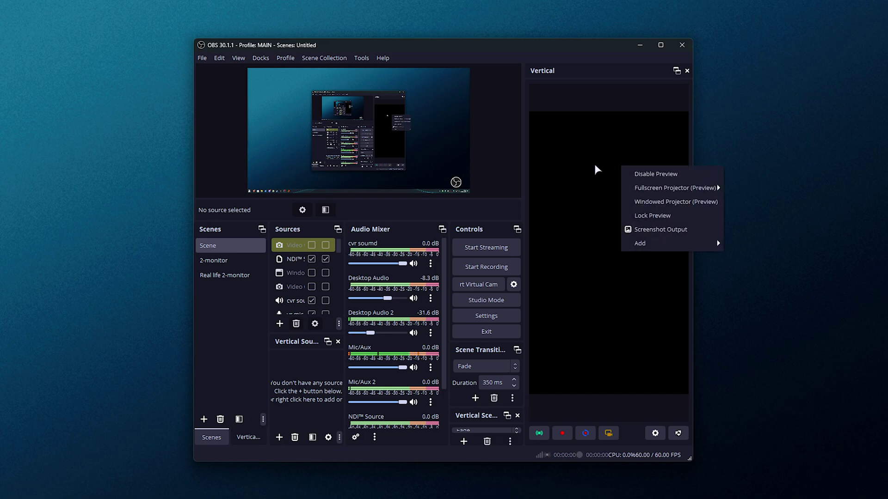
pyautogui.click(587, 183)
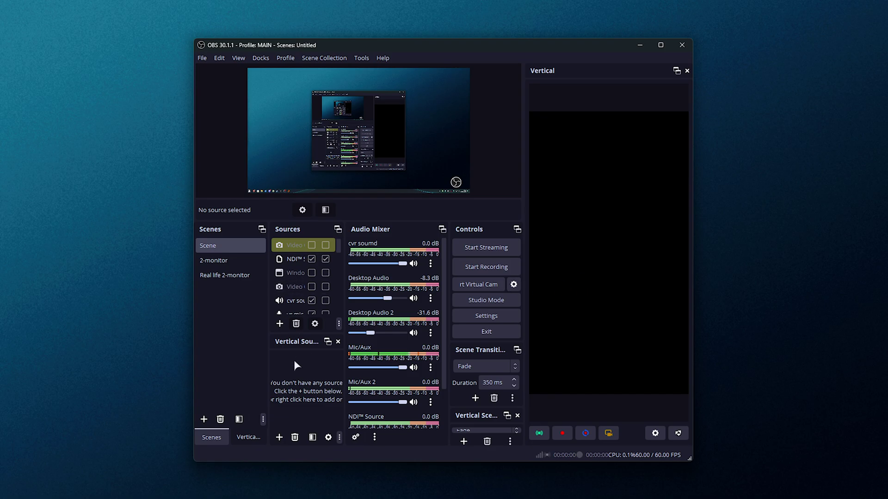
# Dock Vertical Sources beneath the Vertical preview, widening the OBS window and the vertical preview area.
pyautogui.moveTo(694, 258); pyautogui.dragTo(867, 259)
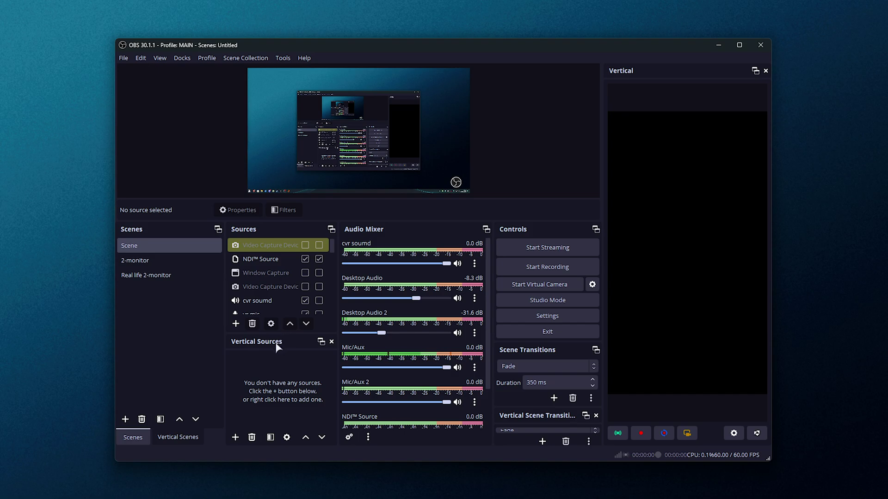
pyautogui.moveTo(281, 345); pyautogui.dragTo(650, 360)
pyautogui.moveTo(775, 143); pyautogui.dragTo(877, 138)
pyautogui.moveTo(712, 131); pyautogui.dragTo(597, 134)
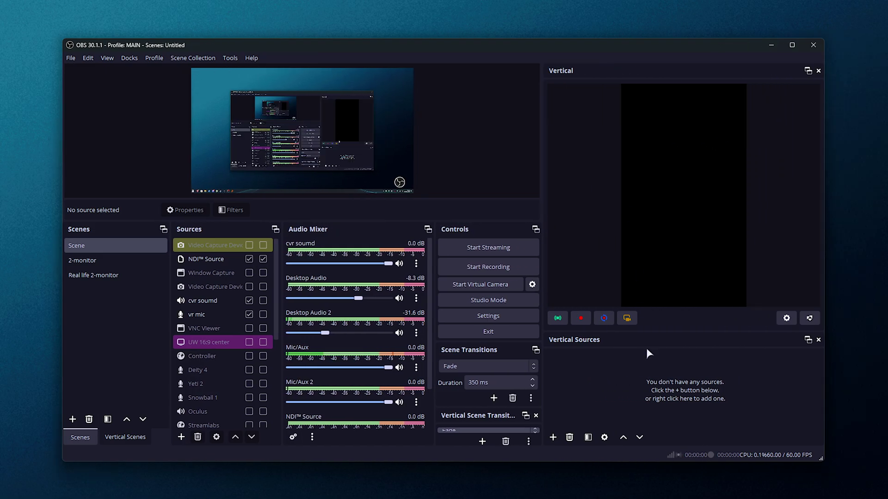
pyautogui.click(553, 437)
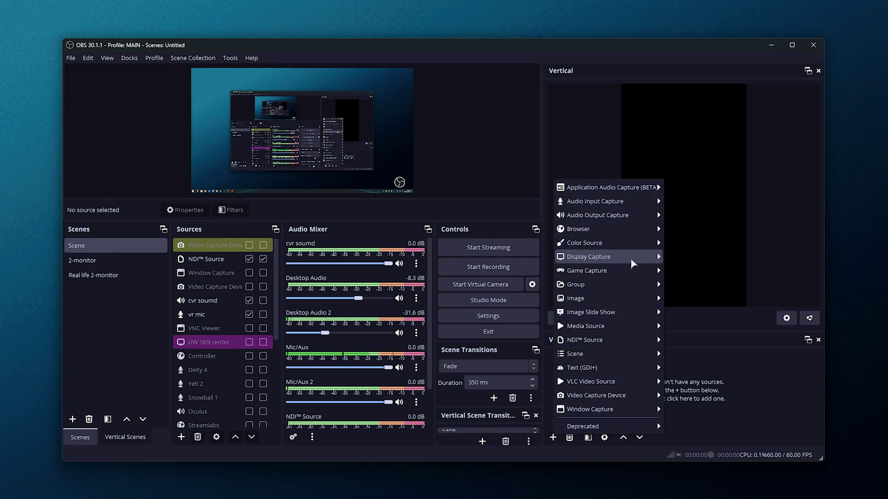
pyautogui.moveTo(640, 407)
pyautogui.click(688, 483)
# Try to copy the MAIN display source from the main scene into the vertical sources.
pyautogui.scroll(-5, 220, 390)
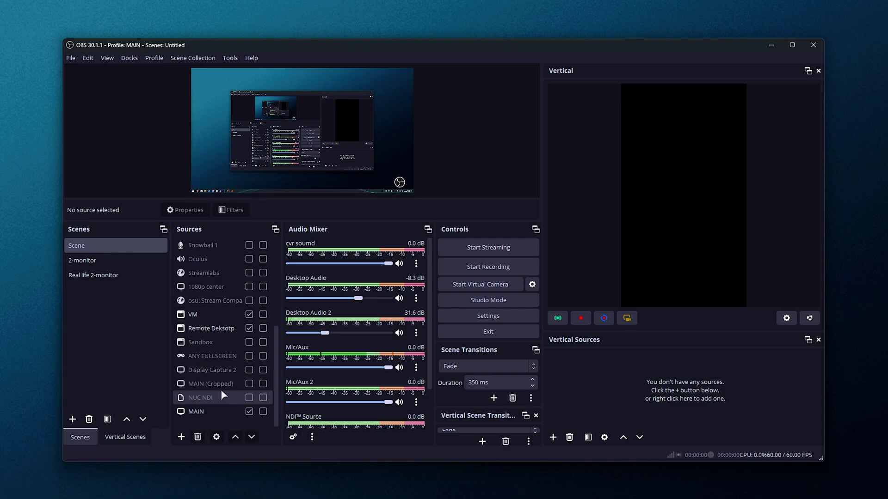
pyautogui.click(213, 415)
pyautogui.rightClick(213, 421)
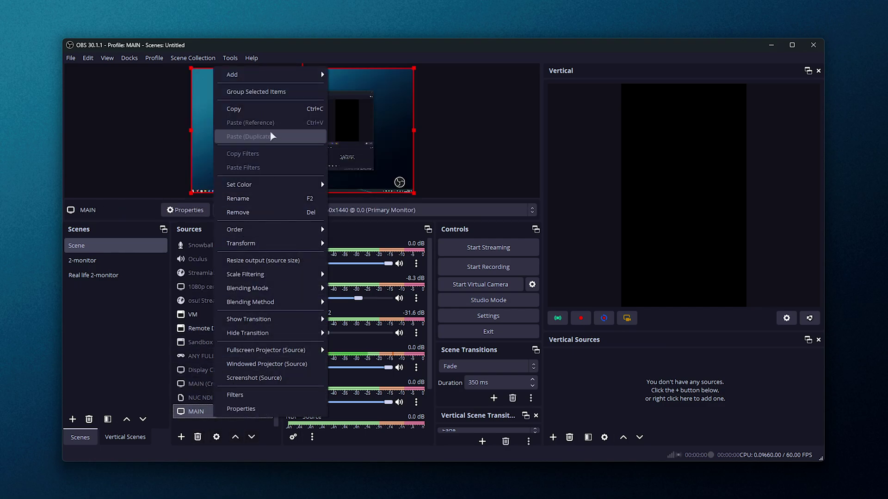
pyautogui.rightClick(660, 390)
pyautogui.click(660, 390)
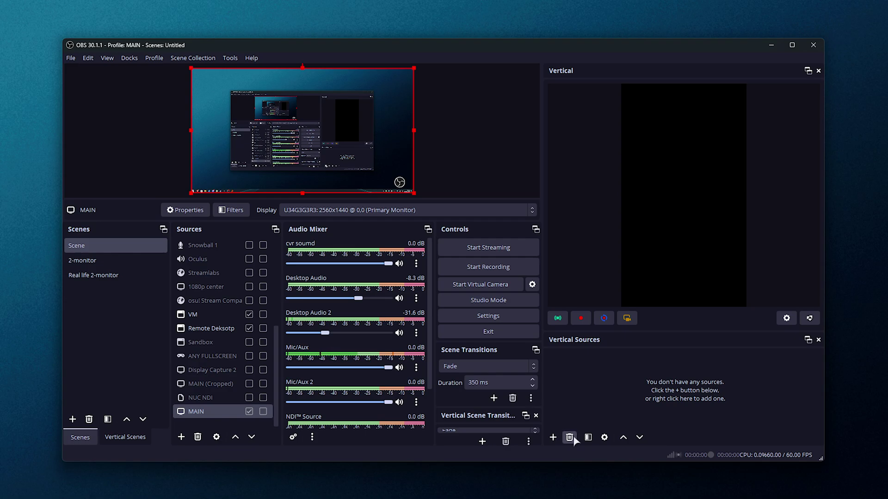
# Add the existing MAIN display capture to the vertical sources.
pyautogui.click(553, 436)
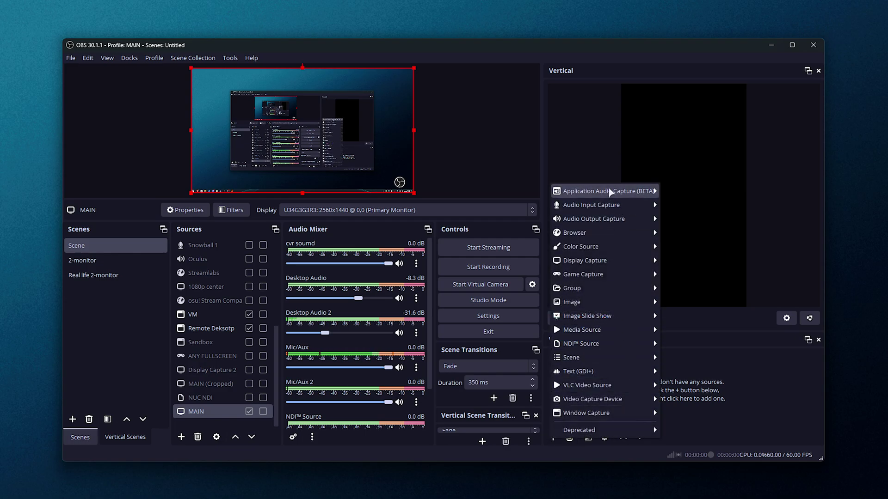
pyautogui.moveTo(622, 259)
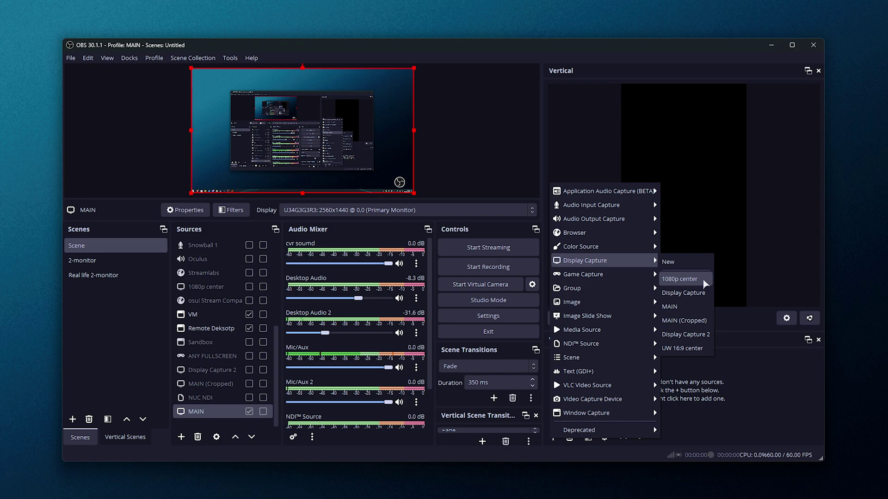
pyautogui.click(675, 307)
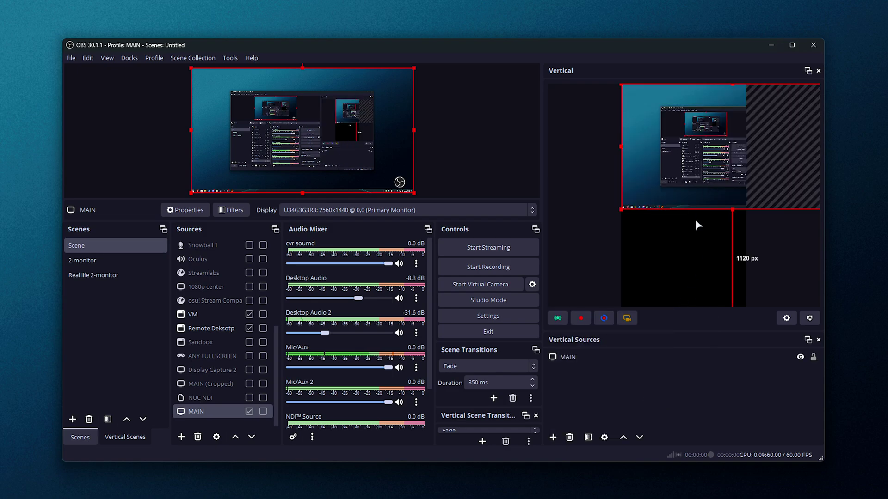
# Enlarge the MAIN display capture to fill the full height of the vertical canvas and shift it sideways to centre the desktop content.
pyautogui.moveTo(721, 184); pyautogui.dragTo(674, 283)
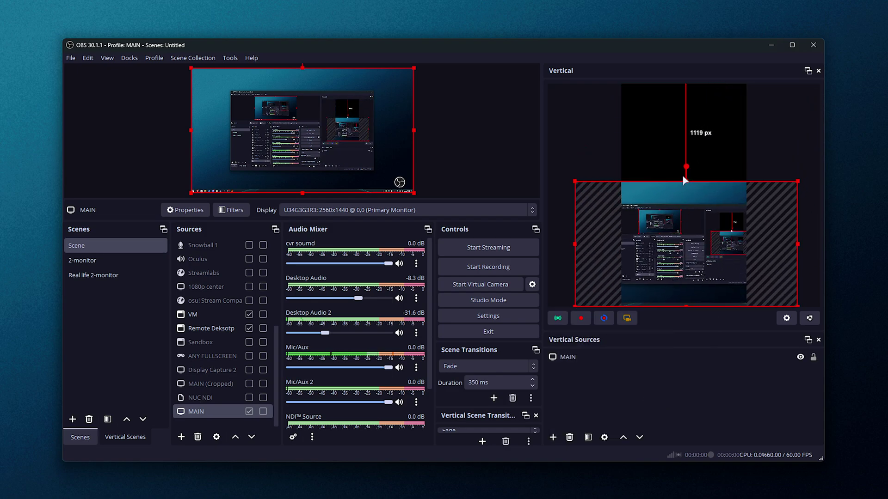
pyautogui.moveTo(685, 182); pyautogui.dragTo(695, 82)
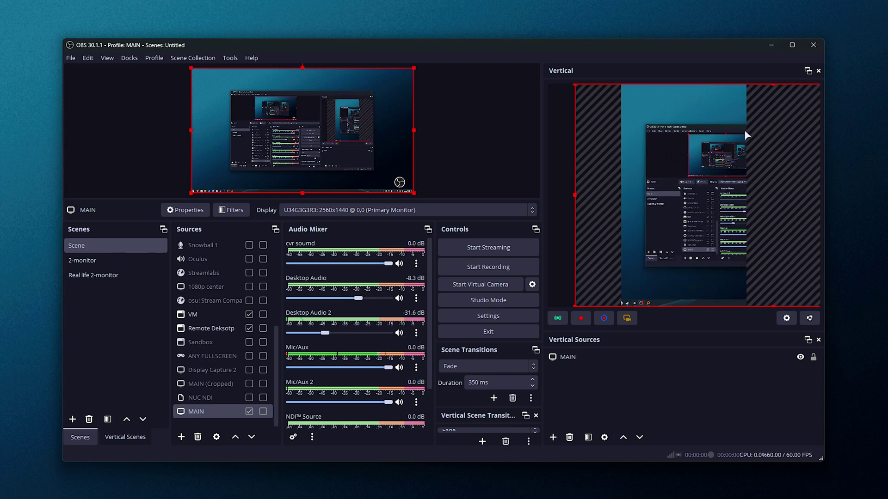
pyautogui.moveTo(747, 135); pyautogui.dragTo(655, 129)
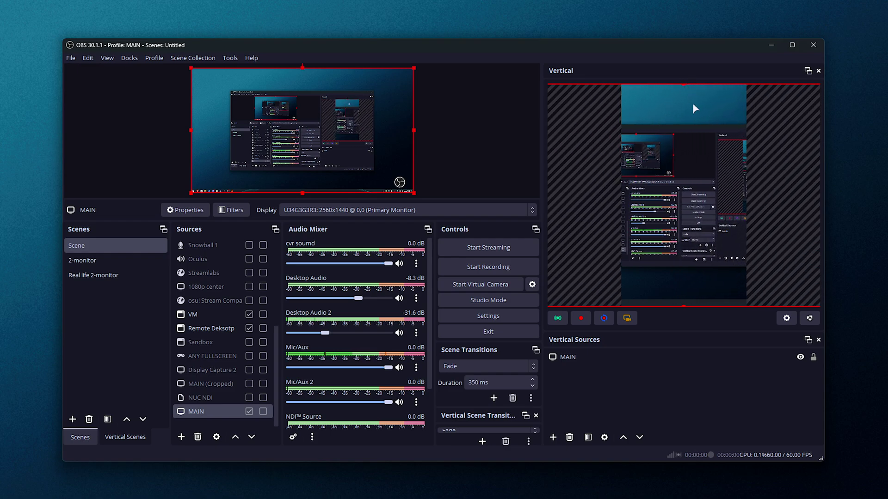
# Shrink the MAIN capture towards the canvas bottom, leaving about 969 px above it, and enlarge it back to the full canvas height.
pyautogui.moveTo(684, 85); pyautogui.dragTo(720, 199)
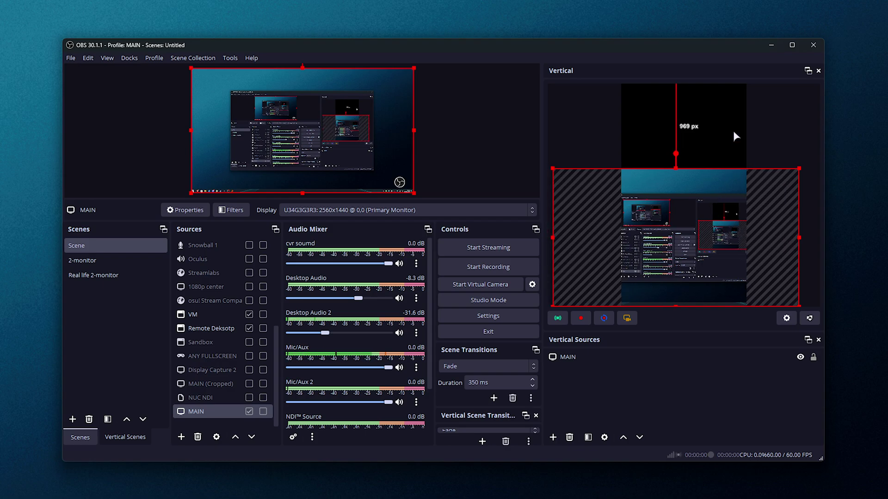
pyautogui.moveTo(622, 87); pyautogui.dragTo(772, 164)
pyautogui.click(742, 237)
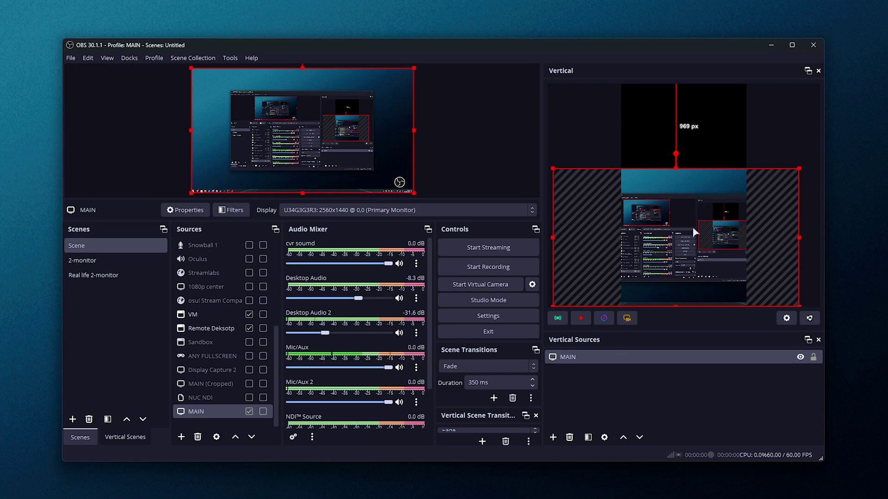
pyautogui.moveTo(675, 168); pyautogui.dragTo(690, 82)
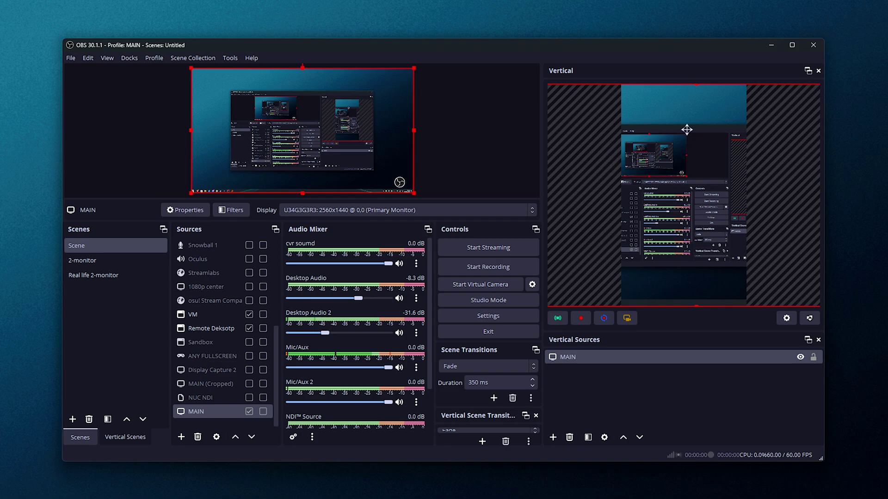
# Shift the MAIN display capture sideways on the vertical canvas and deselect it.
pyautogui.moveTo(660, 131); pyautogui.dragTo(678, 134)
pyautogui.click(602, 374)
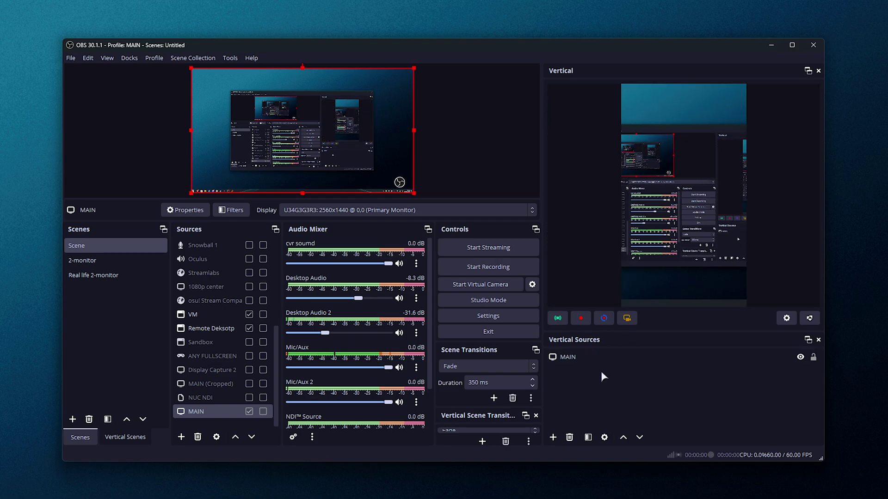
# Add an image source using Designer (1).png to the vertical sources.
pyautogui.click(551, 440)
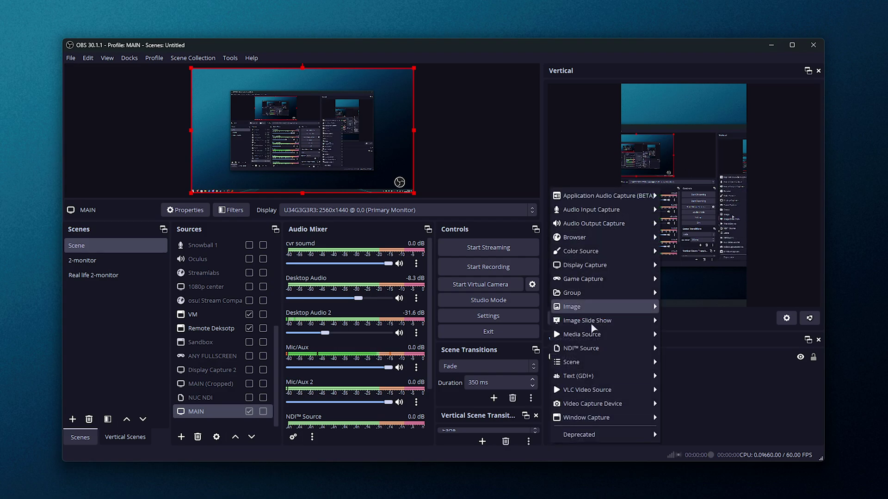
pyautogui.moveTo(652, 405)
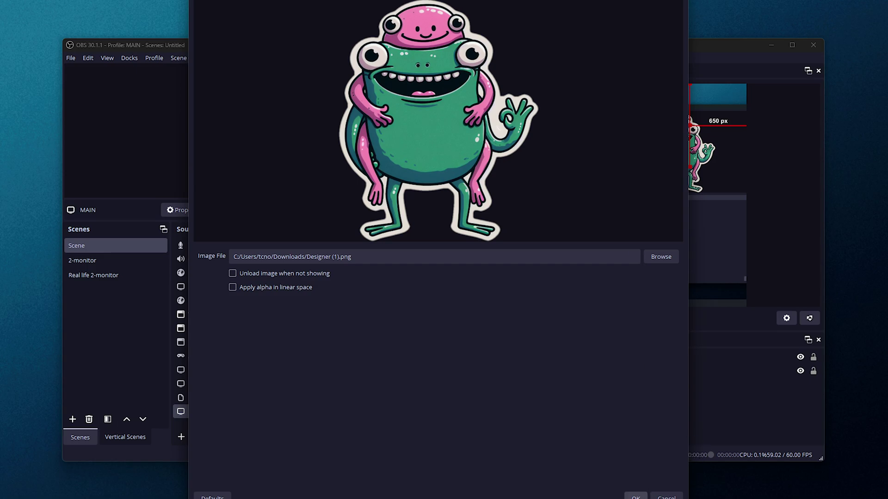
pyautogui.click(635, 497)
# Move the frog image to the lower-right corner of the vertical canvas and shrink it there, leaving about 927 px to its left.
pyautogui.moveTo(676, 137); pyautogui.dragTo(714, 264)
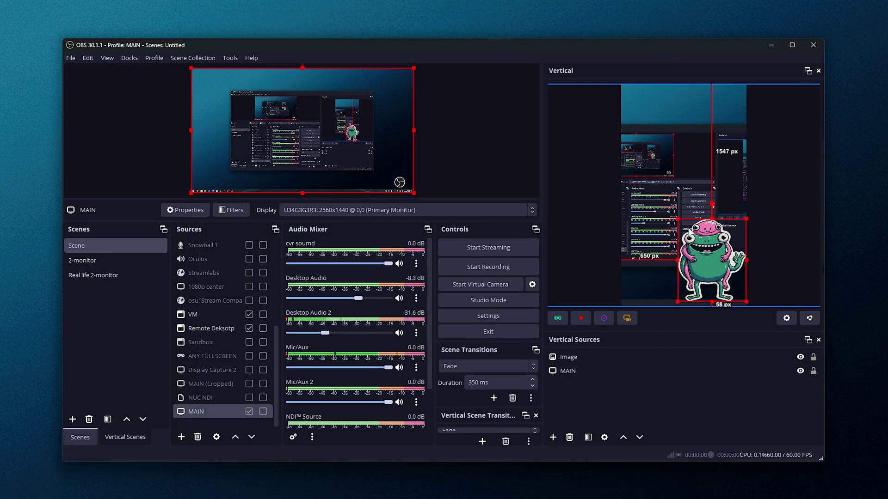
pyautogui.moveTo(678, 219); pyautogui.dragTo(701, 253)
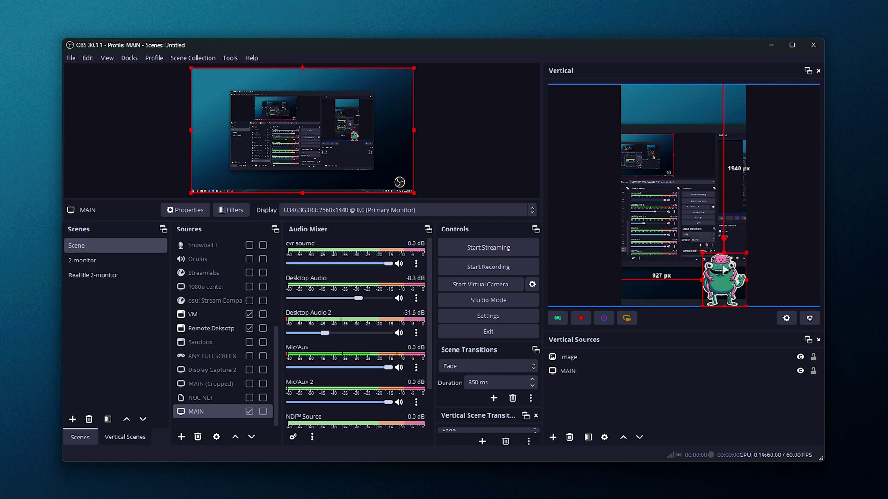
pyautogui.click(601, 370)
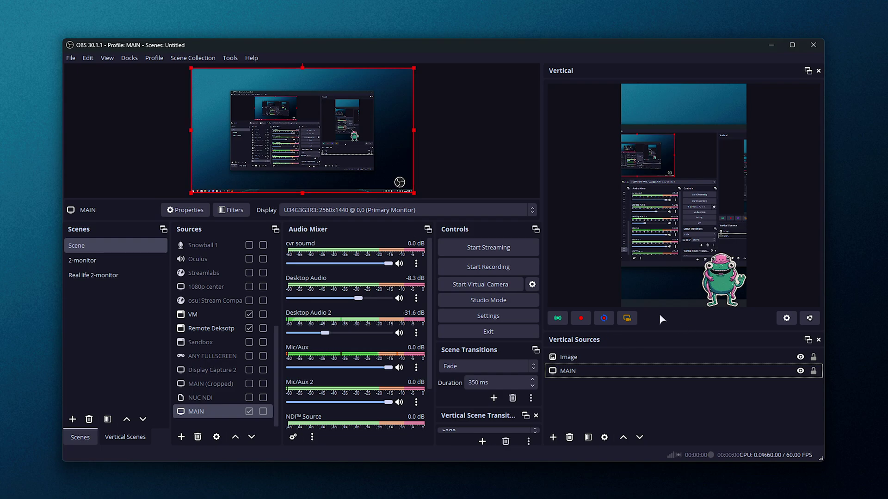
# Record a short test clip of the vertical canvas and stop the recording.
pyautogui.hotkey('ctrl', 'shift', 'r')
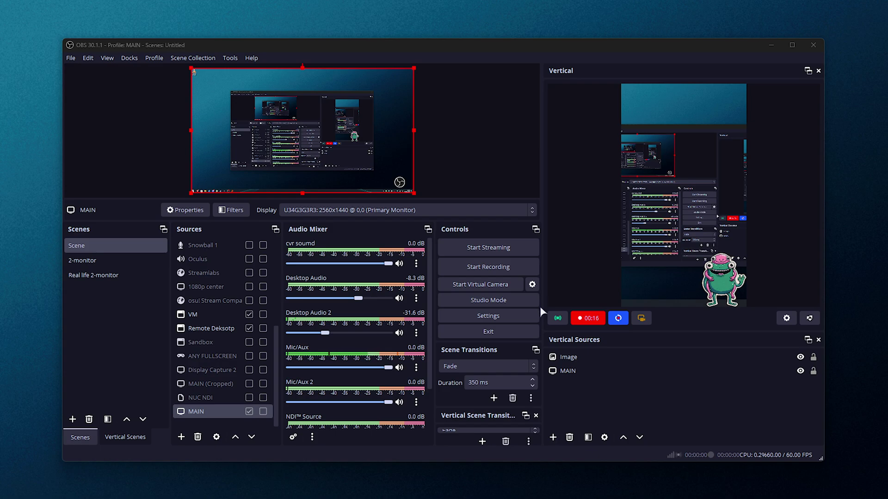
pyautogui.click(600, 317)
pyautogui.click(674, 356)
pyautogui.click(669, 294)
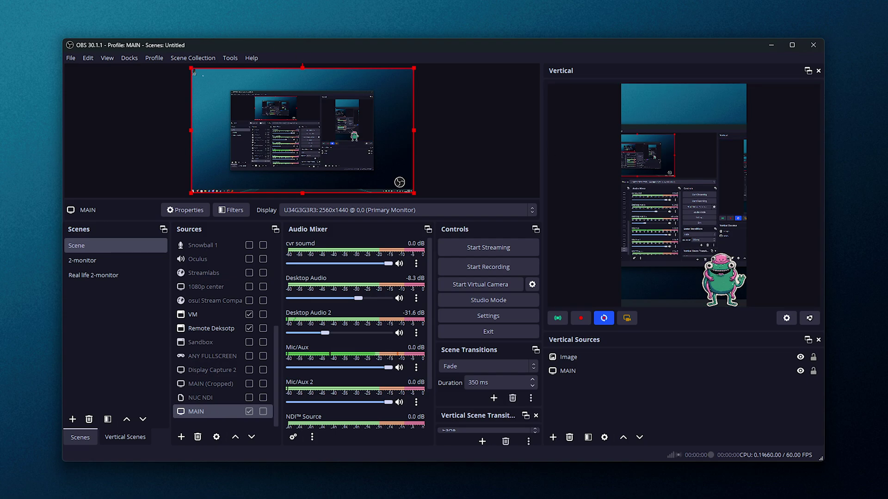
pyautogui.click(37, 99)
pyautogui.moveTo(39, 99); pyautogui.dragTo(41, 120)
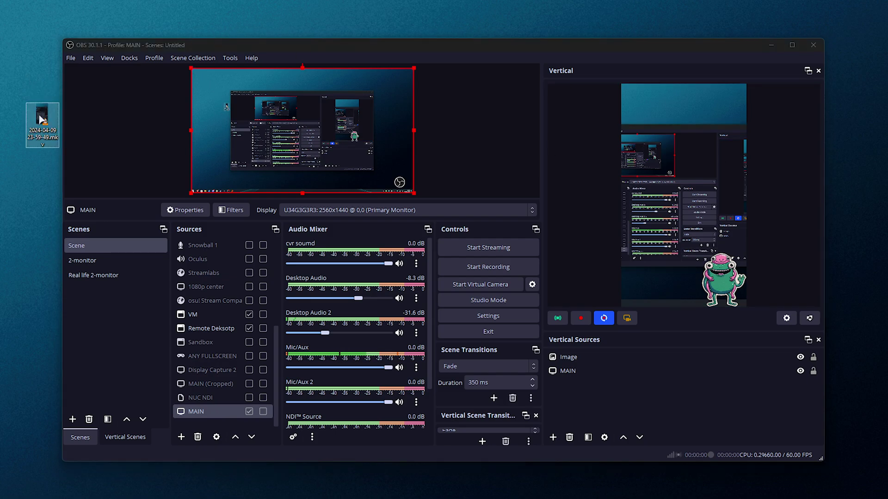
pyautogui.doubleClick(41, 120)
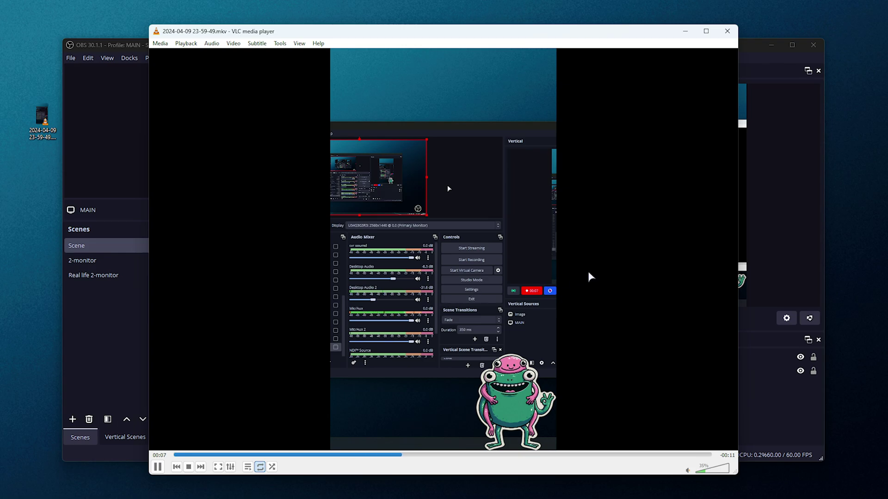
pyautogui.click(727, 31)
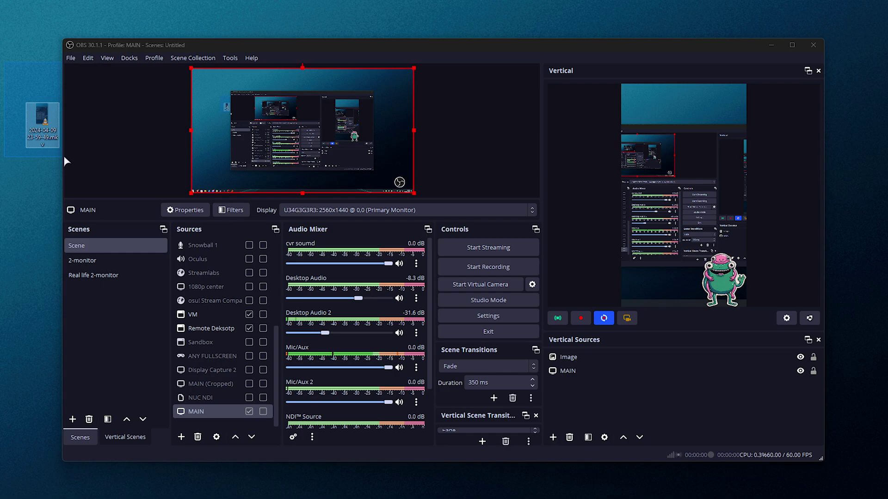
# Select the MAIN vertical source and show the vertical scenes list in place of the regular scenes.
pyautogui.click(585, 371)
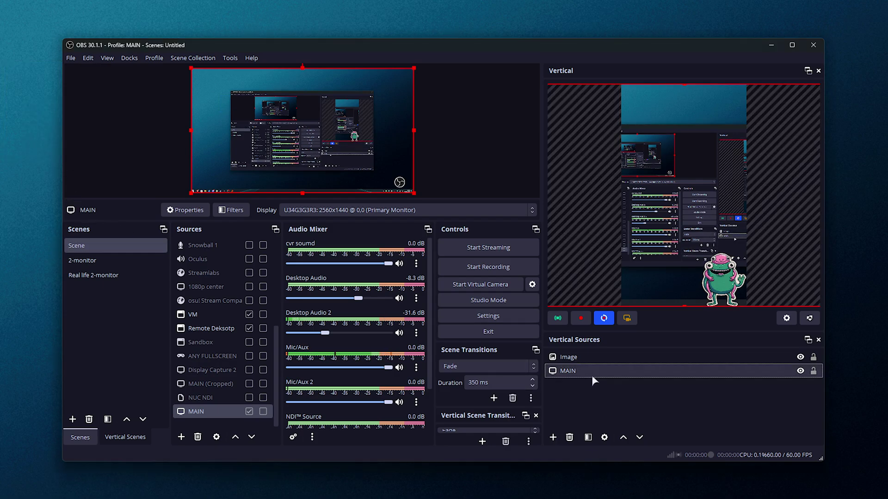
pyautogui.click(118, 437)
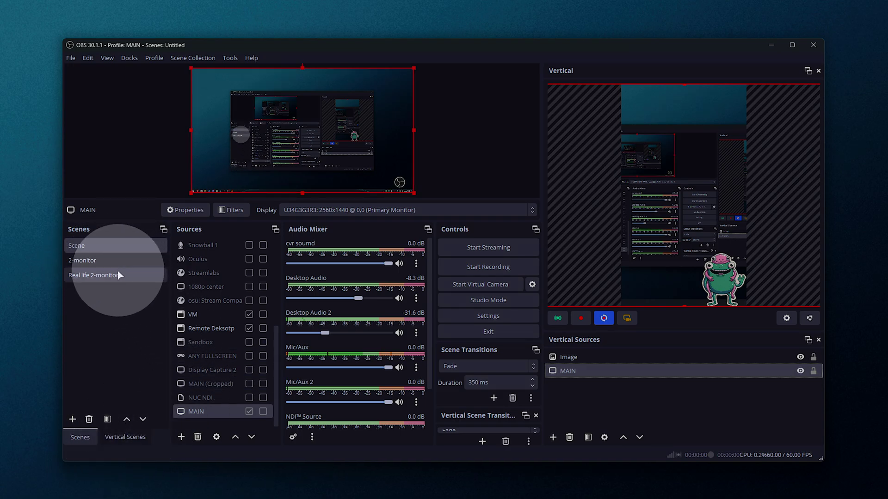
pyautogui.click(126, 437)
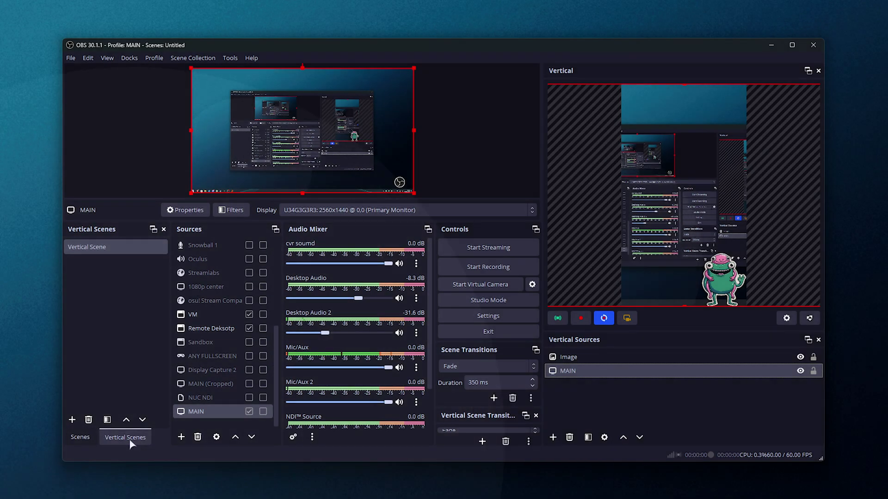
pyautogui.click(131, 341)
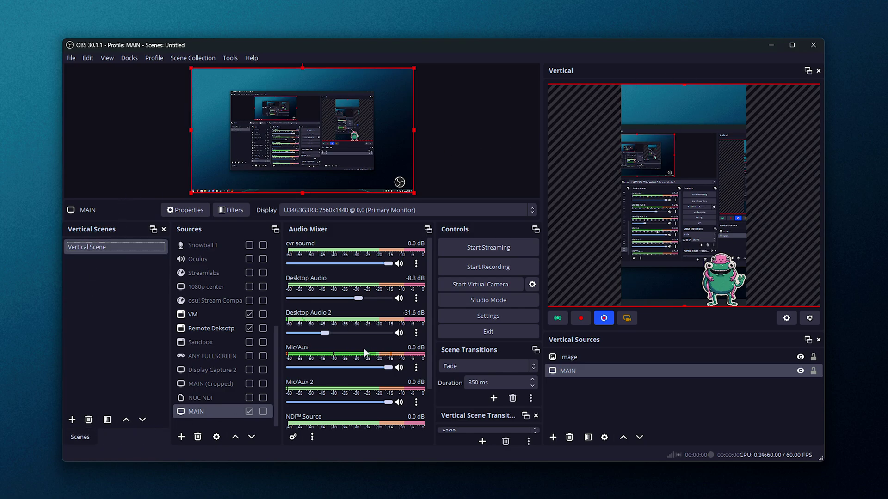
# Dock Vertical Scenes together with Vertical Sources as a tabbed group below the vertical preview, and leave Vertical Scenes showing.
pyautogui.moveTo(121, 437); pyautogui.dragTo(638, 356)
pyautogui.click(625, 438)
pyautogui.click(582, 439)
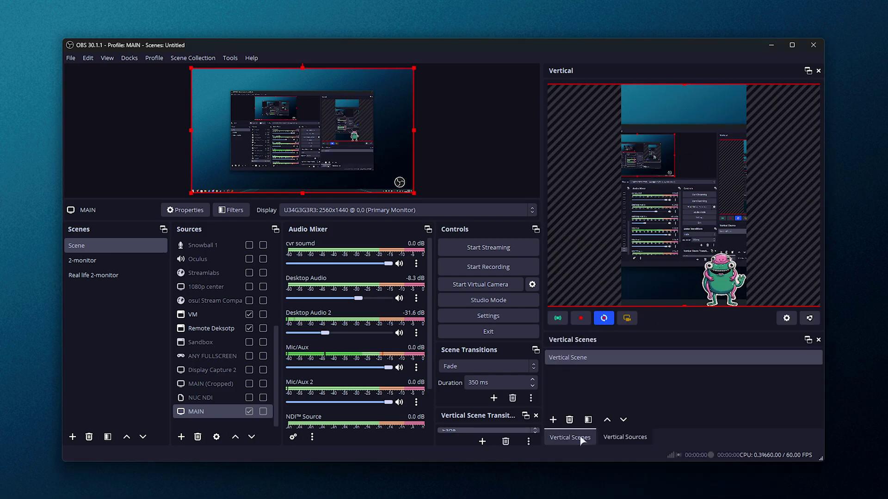
pyautogui.click(611, 441)
pyautogui.click(625, 437)
pyautogui.click(575, 438)
# Look through the list of available docks and close it without changing any.
pyautogui.click(129, 58)
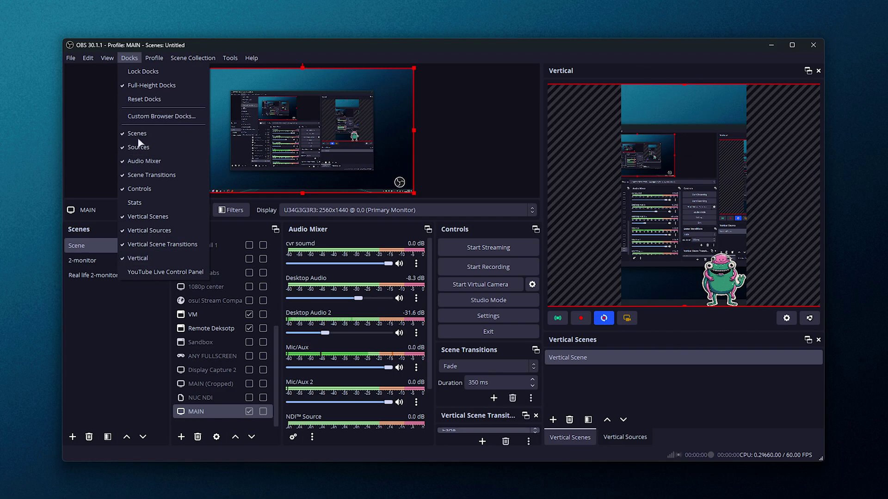
pyautogui.click(193, 58)
pyautogui.click(161, 52)
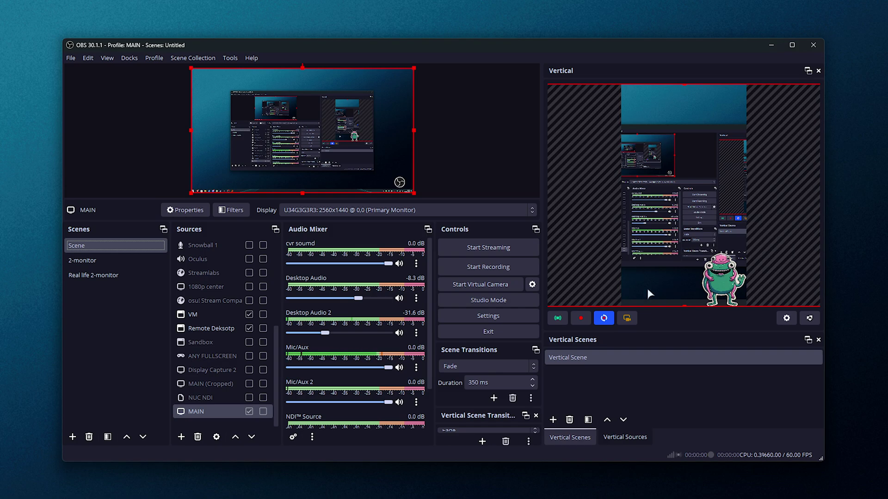
# Select Vertical Scene and deselect the MAIN source in the main preview.
pyautogui.click(707, 357)
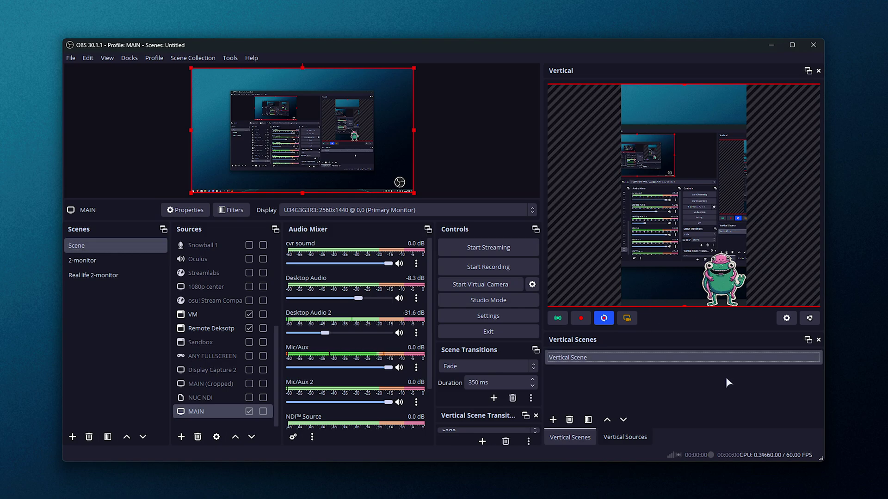
pyautogui.click(471, 87)
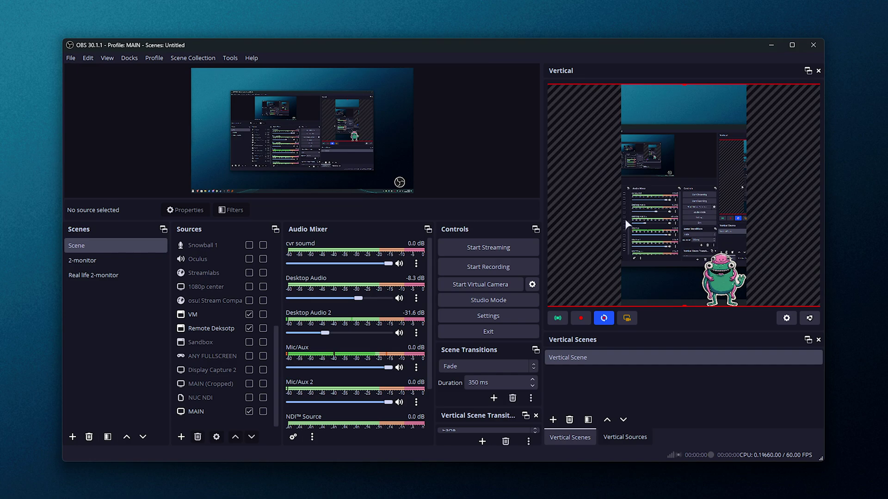